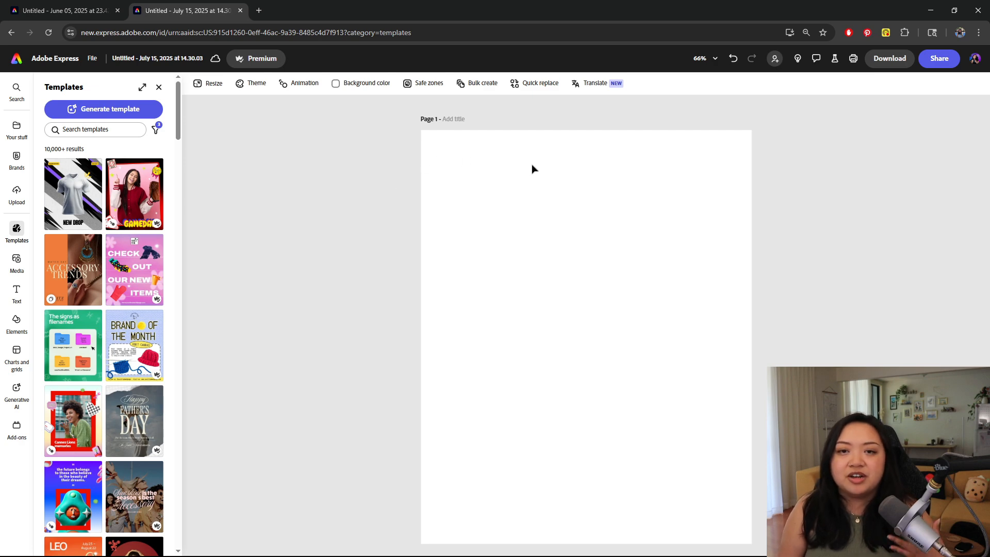
Set the page's background color to the light blue swatch of the KT Brand palette
{"action": "left_click", "coordinate": [360, 87]}
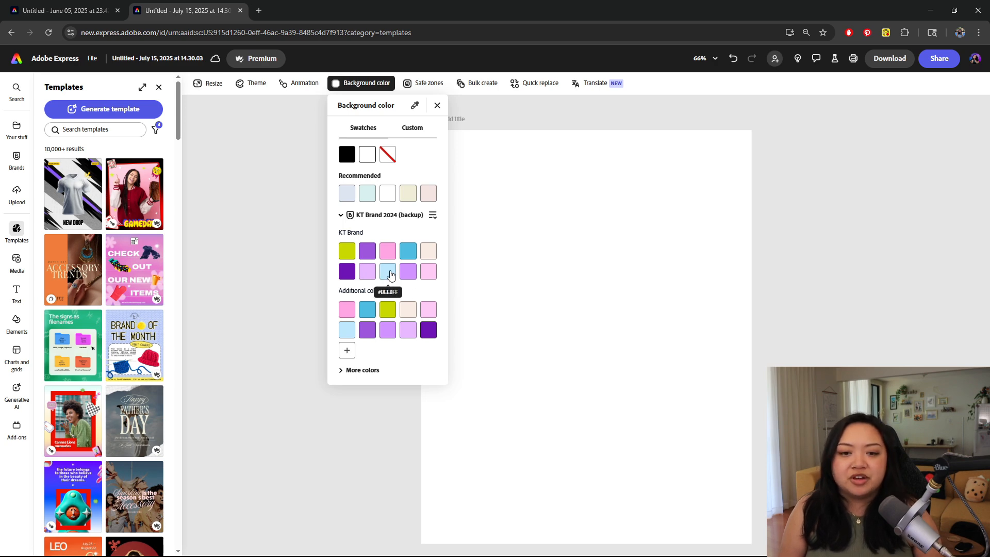
{"action": "left_click", "coordinate": [388, 273]}
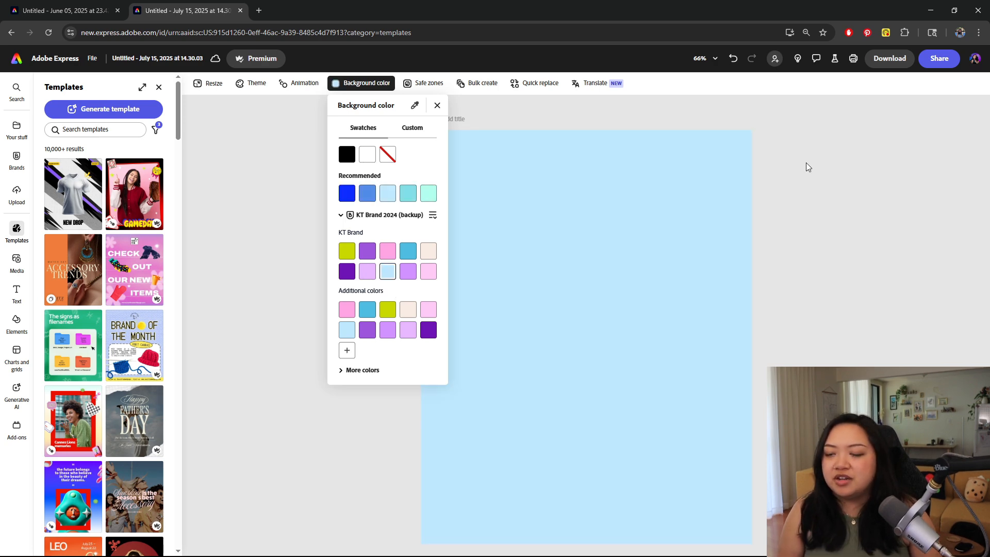
{"action": "left_click", "coordinate": [805, 169]}
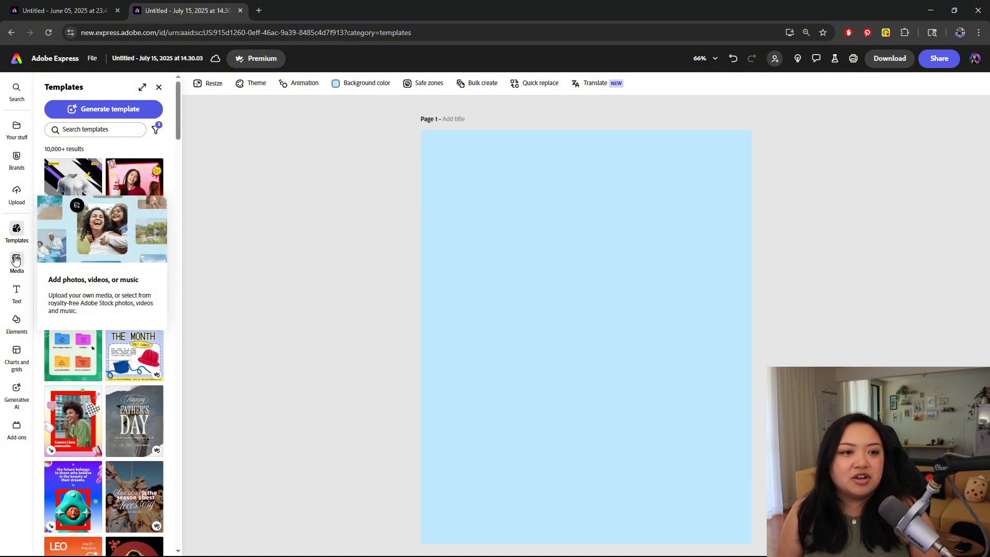
Search the media photos for "polaroid camera"
{"action": "left_click", "coordinate": [16, 261]}
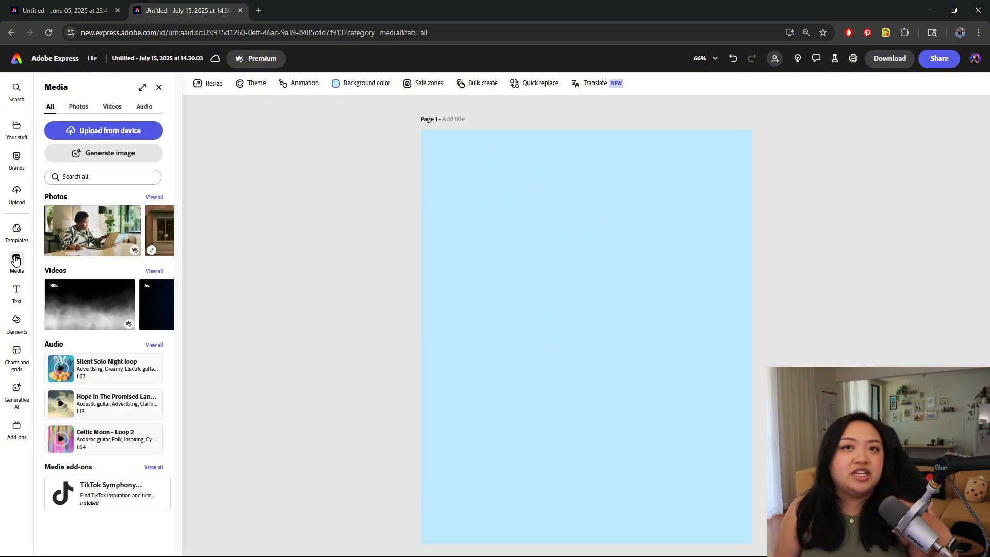
{"action": "left_click", "coordinate": [104, 178]}
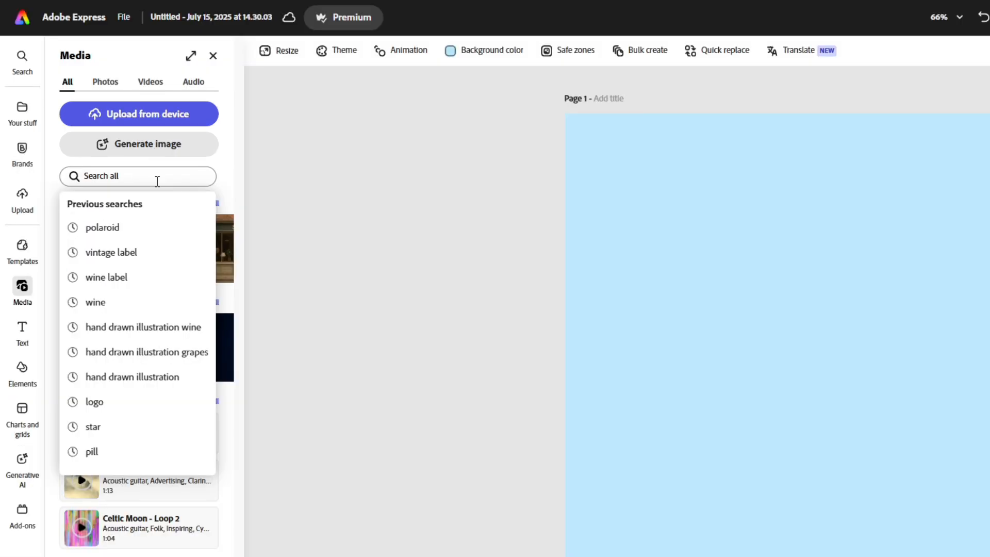
{"action": "left_click", "coordinate": [75, 99]}
{"action": "left_click", "coordinate": [108, 85]}
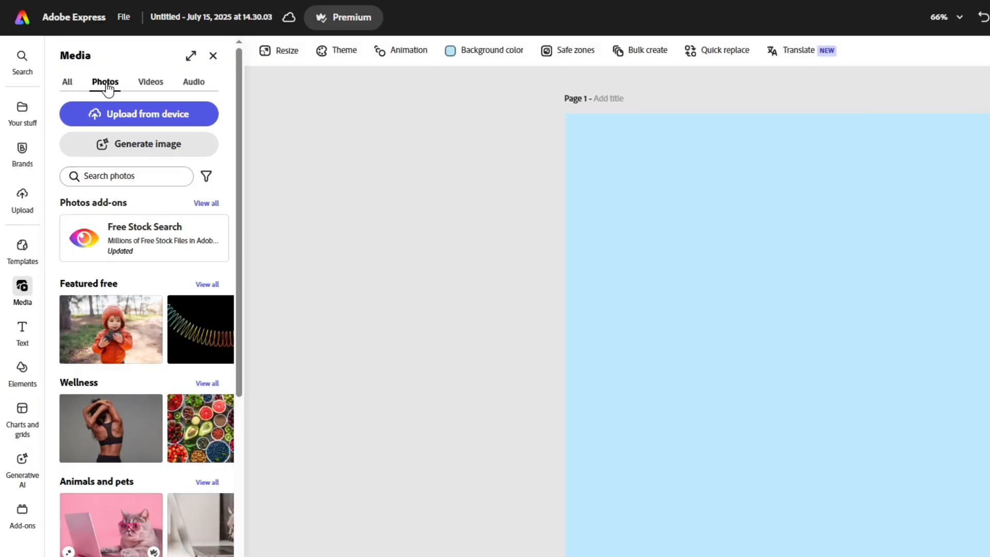
{"action": "left_click", "coordinate": [116, 175]}
{"action": "type", "text": "polaroid camera"}
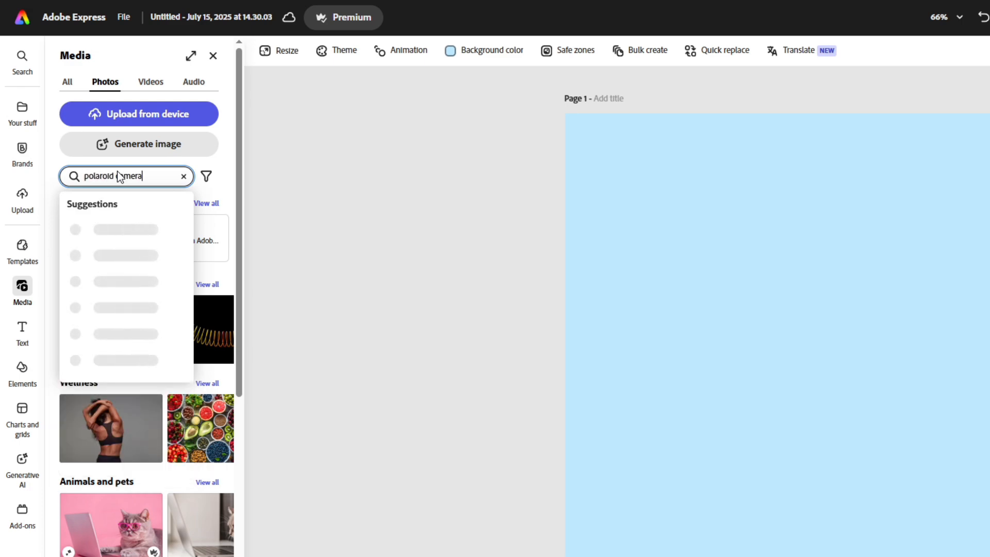
{"action": "key", "text": "Return"}
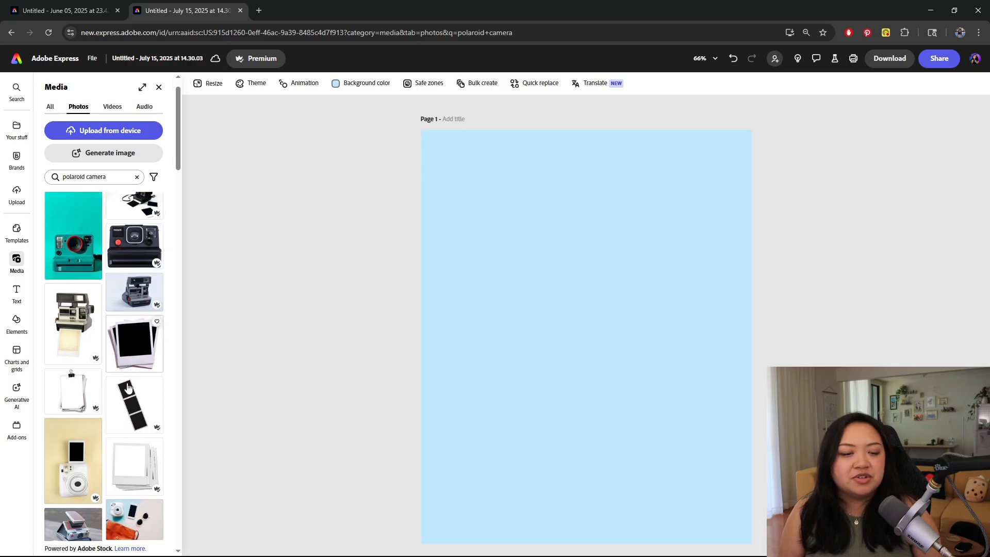
Browse the polaroid camera photos for a front-facing camera suitable for the design
{"action": "scroll", "coordinate": [129, 388], "scroll_direction": "down", "scroll_amount": 2}
{"action": "scroll", "coordinate": [130, 389], "scroll_direction": "up", "scroll_amount": 3}
{"action": "scroll", "coordinate": [132, 392], "scroll_direction": "down", "scroll_amount": 1}
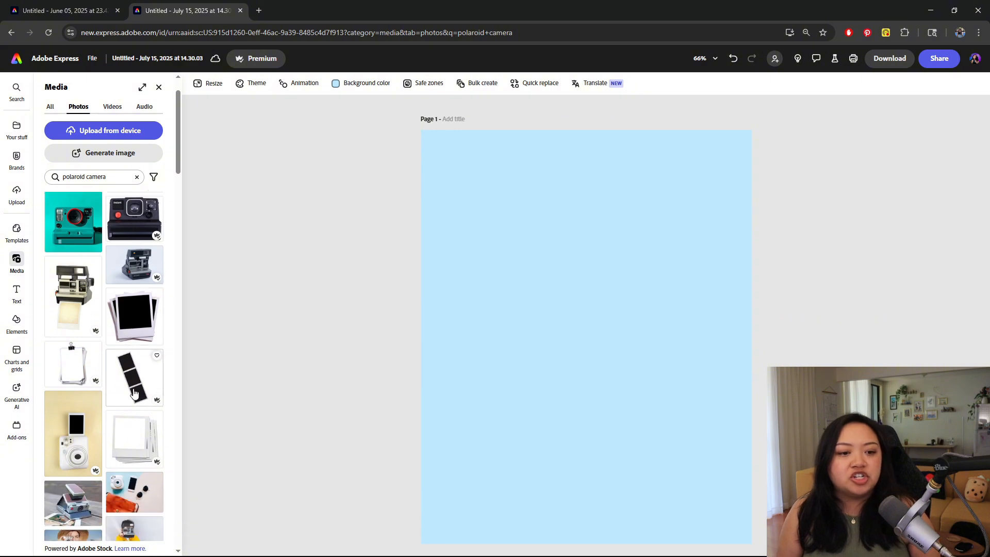
{"action": "scroll", "coordinate": [134, 393], "scroll_direction": "up", "scroll_amount": 2}
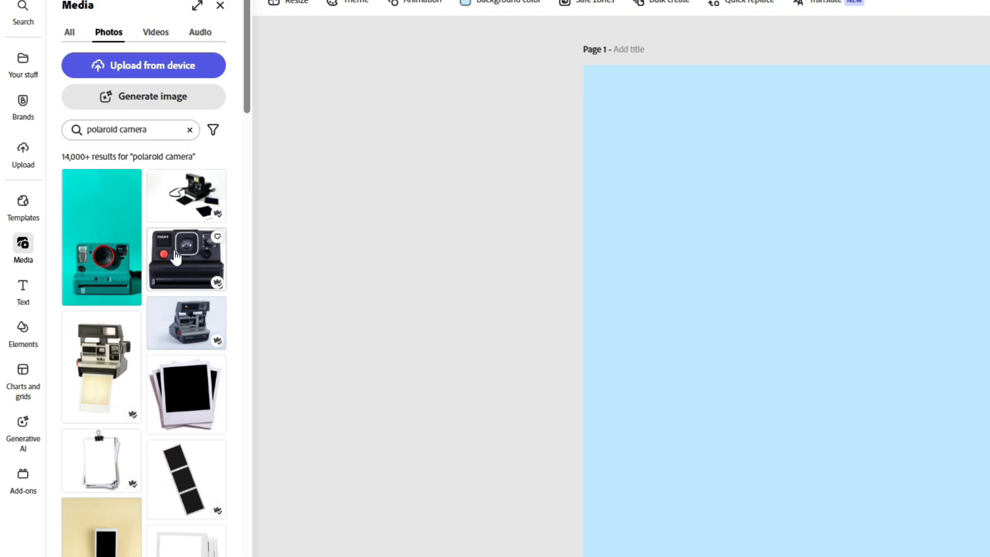
{"action": "scroll", "coordinate": [124, 269], "scroll_direction": "down", "scroll_amount": 1}
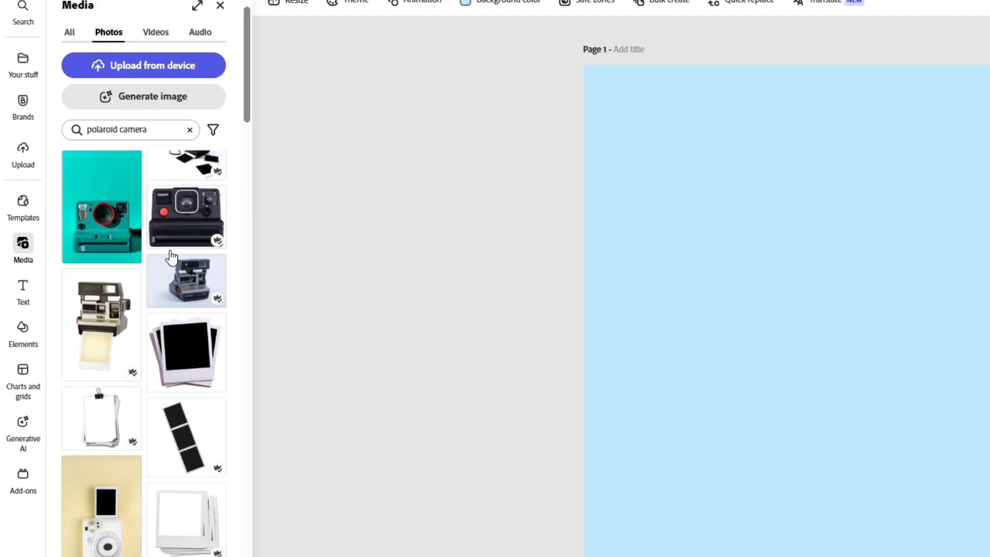
{"action": "scroll", "coordinate": [172, 256], "scroll_direction": "down", "scroll_amount": 4}
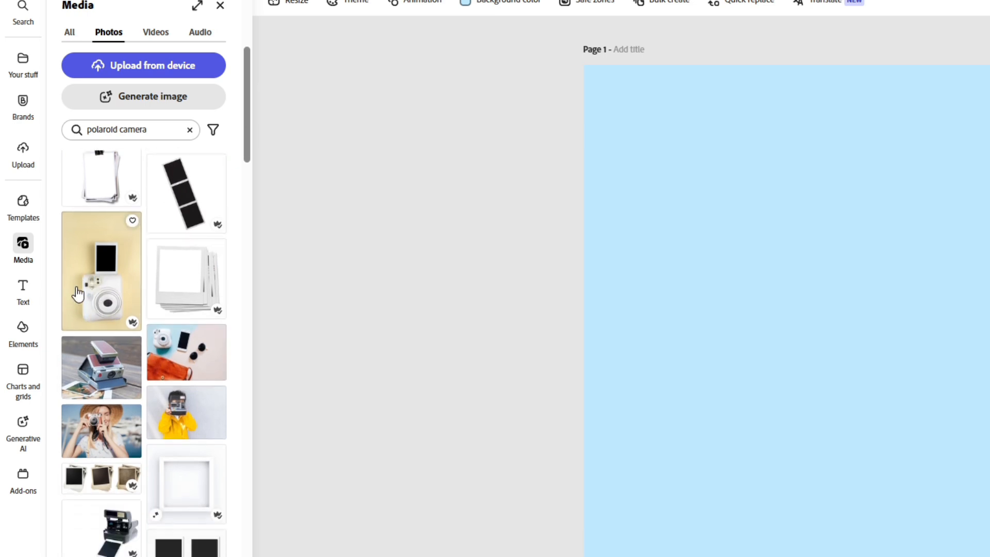
{"action": "scroll", "coordinate": [96, 307], "scroll_direction": "down", "scroll_amount": 10}
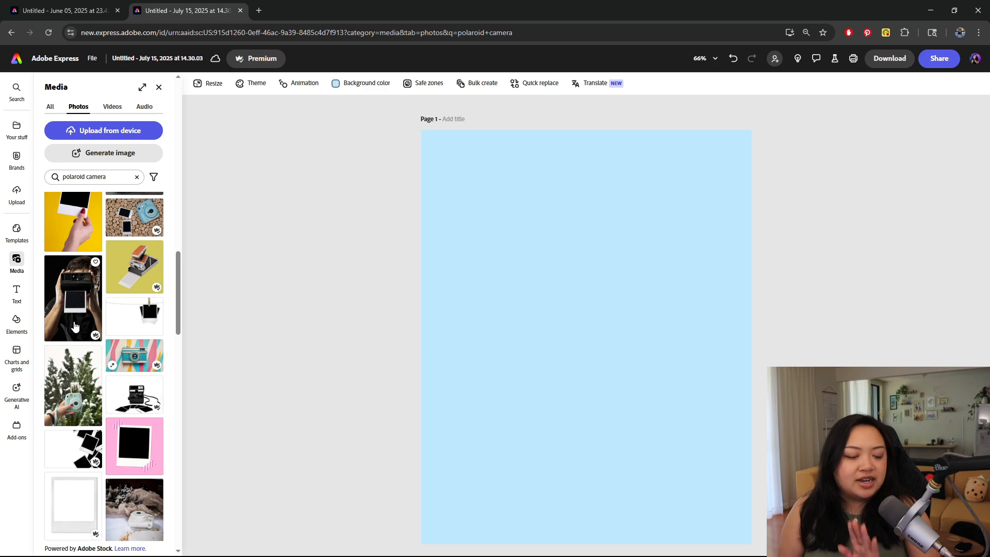
{"action": "scroll", "coordinate": [98, 328], "scroll_direction": "down", "scroll_amount": 3}
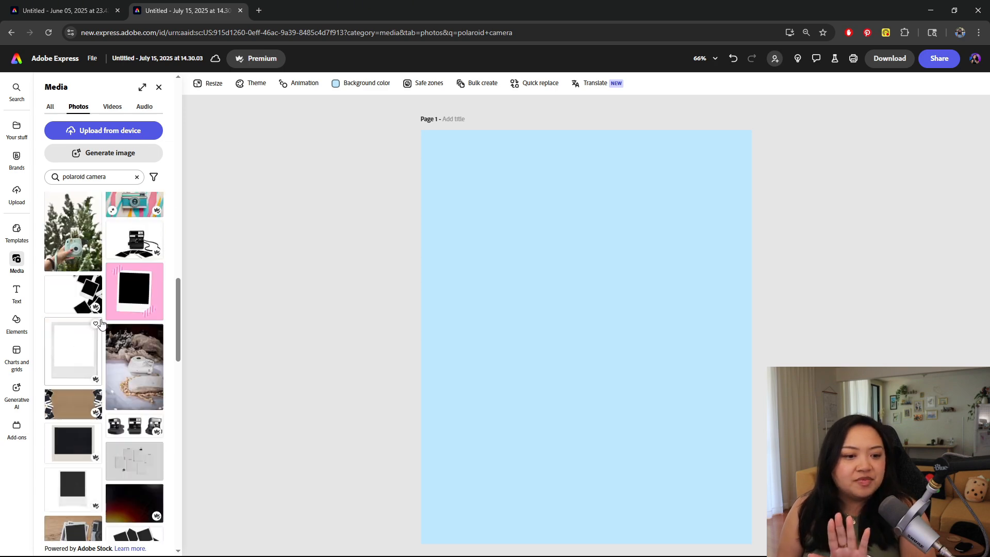
{"action": "scroll", "coordinate": [107, 317], "scroll_direction": "down", "scroll_amount": 1}
{"action": "scroll", "coordinate": [114, 315], "scroll_direction": "up", "scroll_amount": 10}
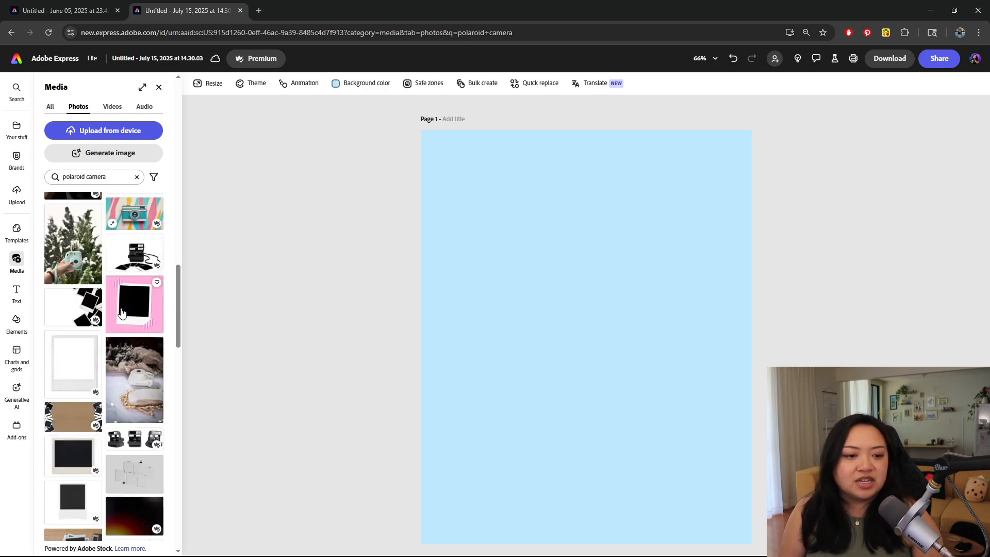
{"action": "scroll", "coordinate": [122, 313], "scroll_direction": "up", "scroll_amount": 3}
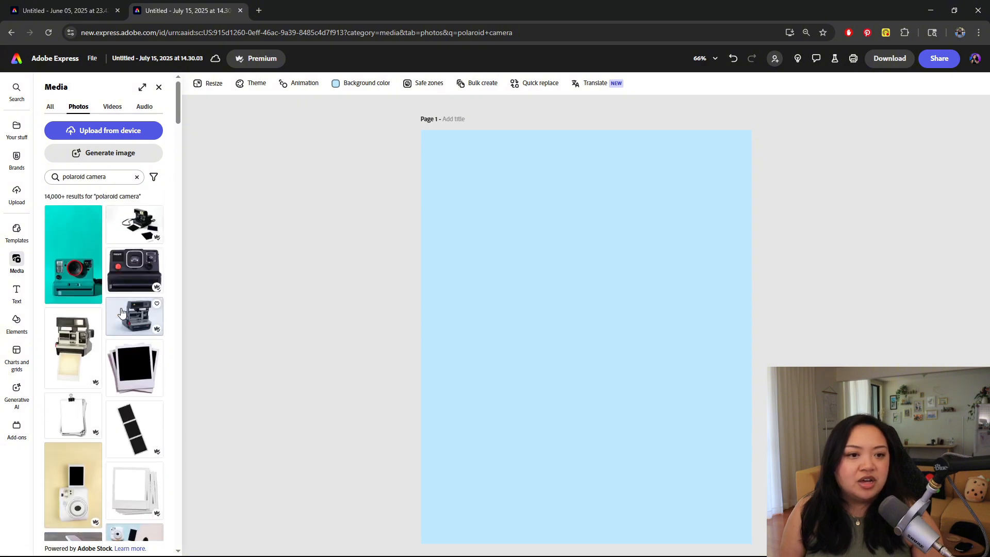
Add the front-facing black "Instant" camera photo to the page and remove its background
{"action": "left_click", "coordinate": [139, 270]}
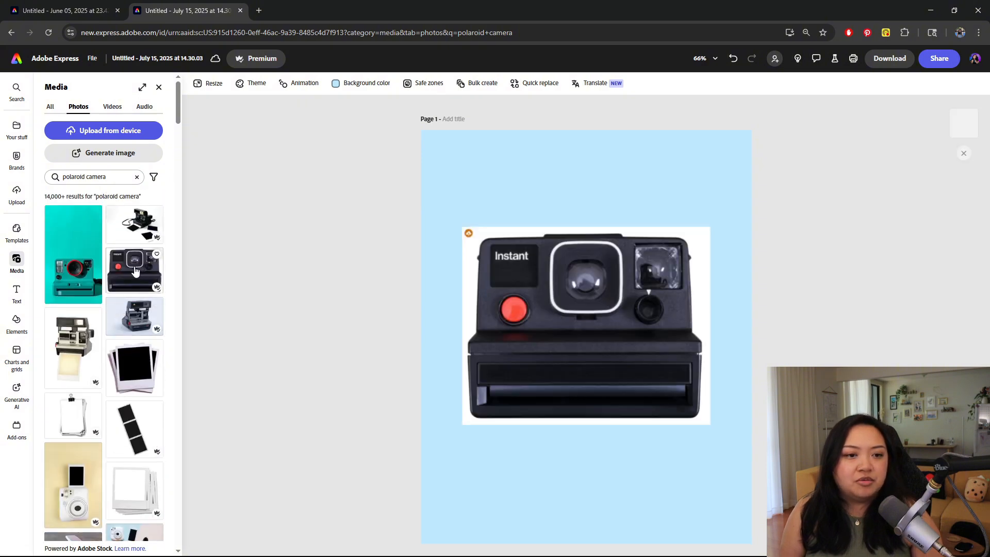
{"action": "left_click", "coordinate": [614, 312]}
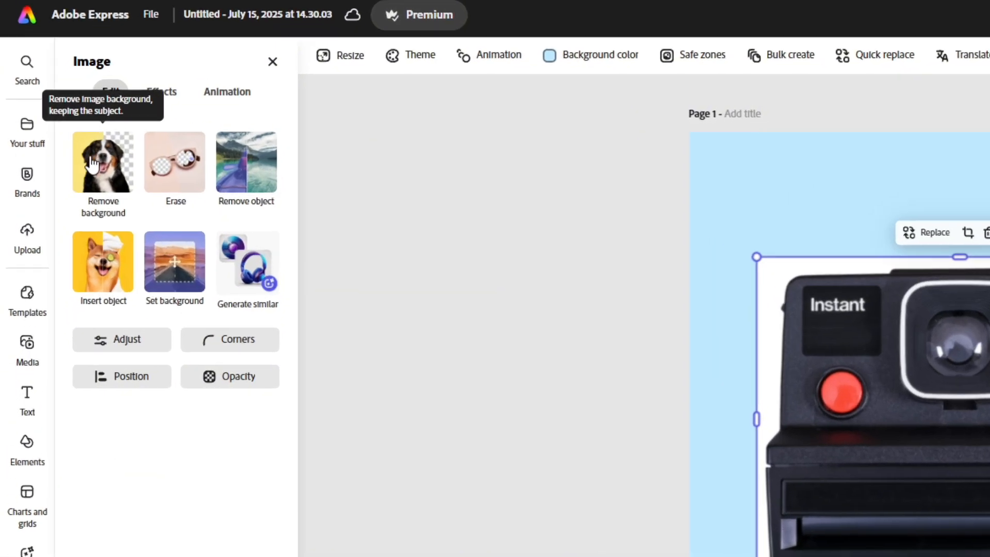
{"action": "left_click", "coordinate": [92, 164]}
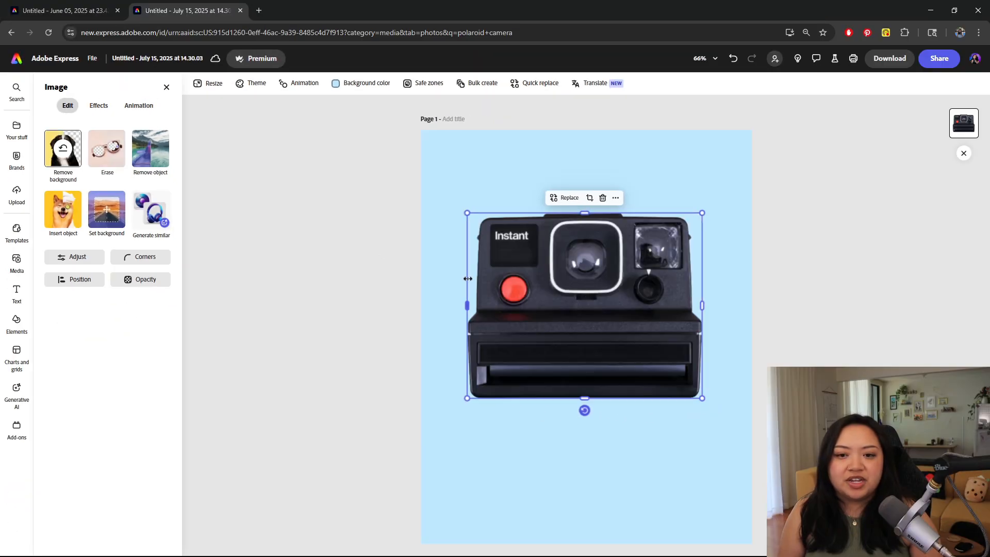
Move the camera to the upper part of the page and stack a duplicate of it exactly over the original
{"action": "left_click_drag", "start_coordinate": [578, 322], "coordinate": [578, 266]}
{"action": "right_click", "coordinate": [588, 242]}
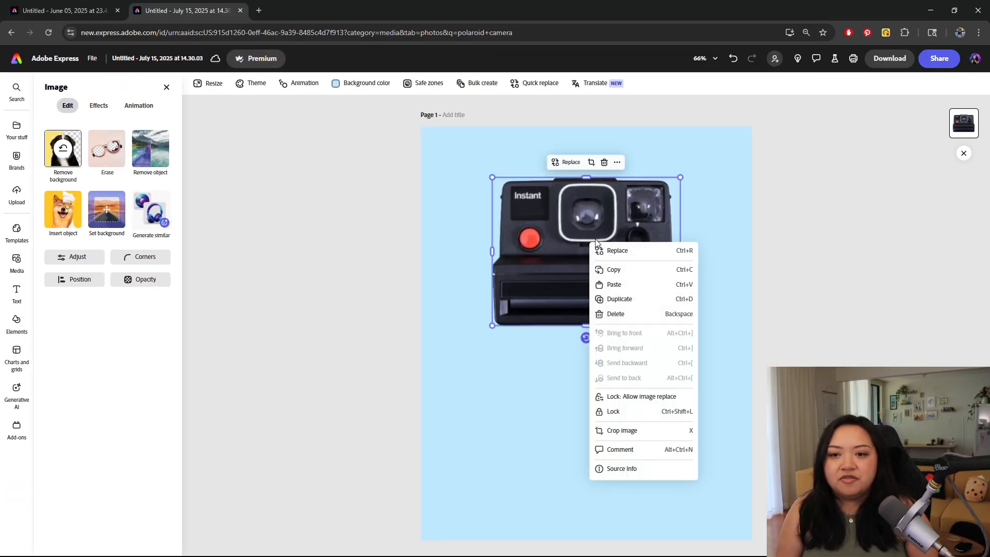
{"action": "left_click", "coordinate": [615, 301]}
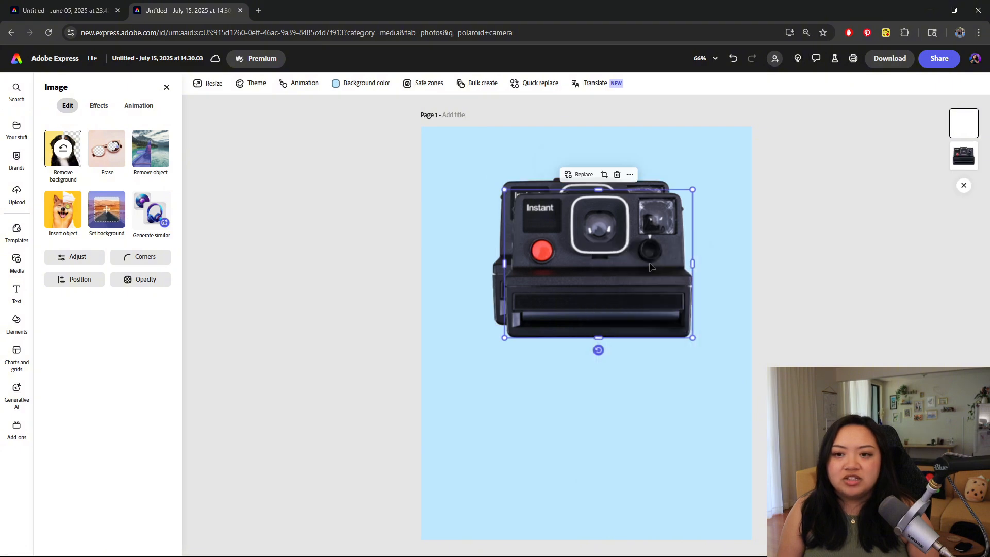
{"action": "left_click_drag", "start_coordinate": [650, 267], "coordinate": [602, 225]}
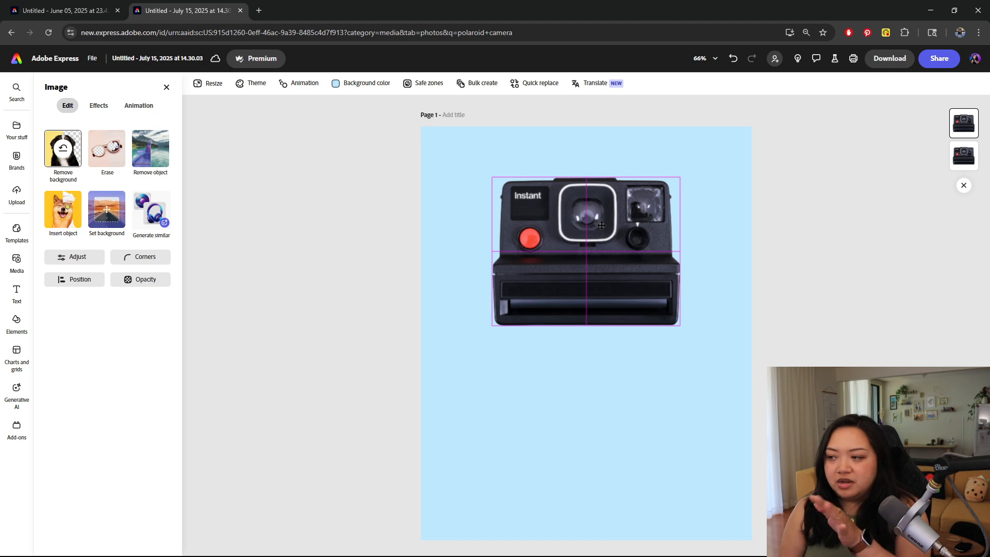
{"action": "left_click_drag", "start_coordinate": [602, 225], "coordinate": [602, 225]}
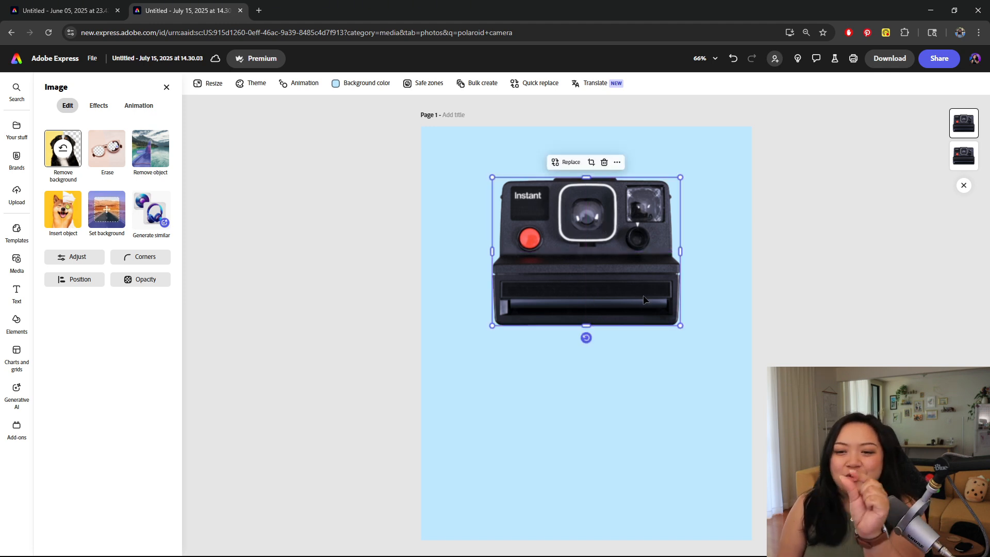
Crop the top camera copy from its lower edge up to the photo slot
{"action": "left_click_drag", "start_coordinate": [585, 325], "coordinate": [593, 298]}
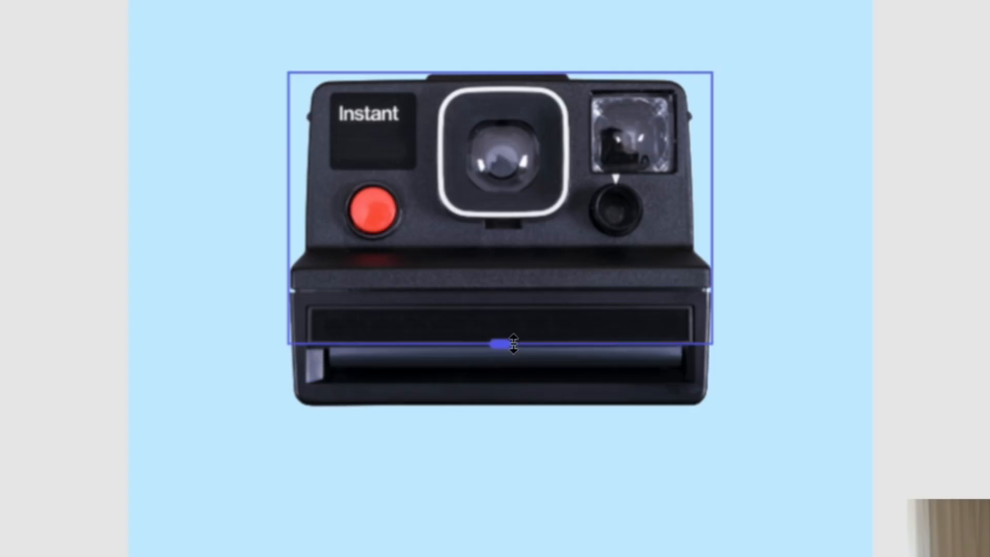
{"action": "left_click_drag", "start_coordinate": [514, 344], "coordinate": [499, 344]}
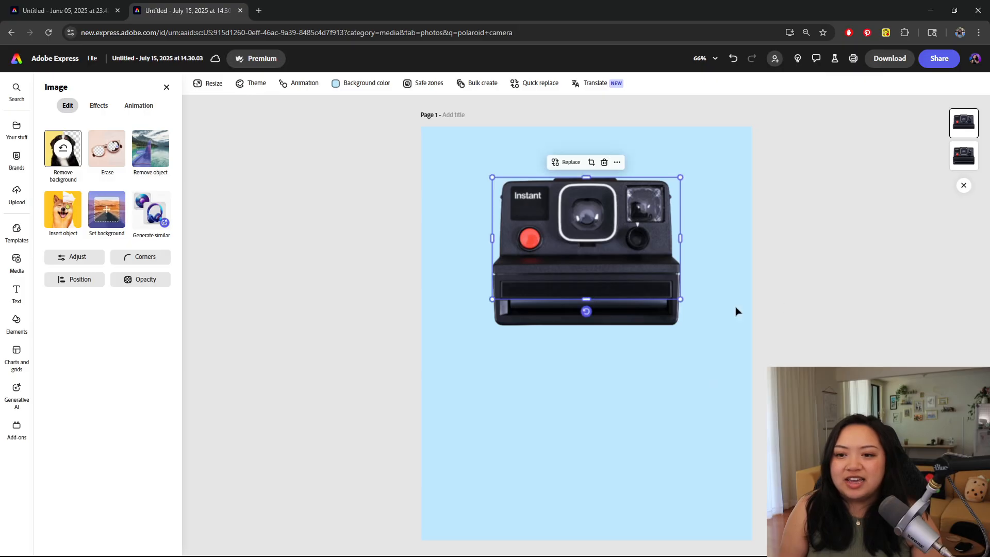
{"action": "left_click", "coordinate": [851, 332]}
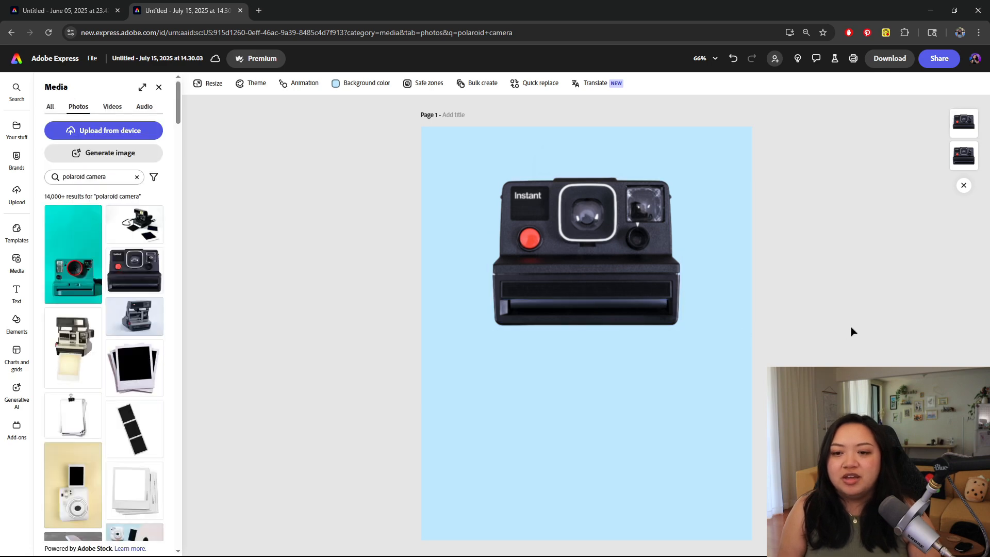
Check the two stacked camera layers by selecting the full camera and its cropped copy in turn
{"action": "left_click", "coordinate": [592, 293]}
{"action": "left_click", "coordinate": [621, 322]}
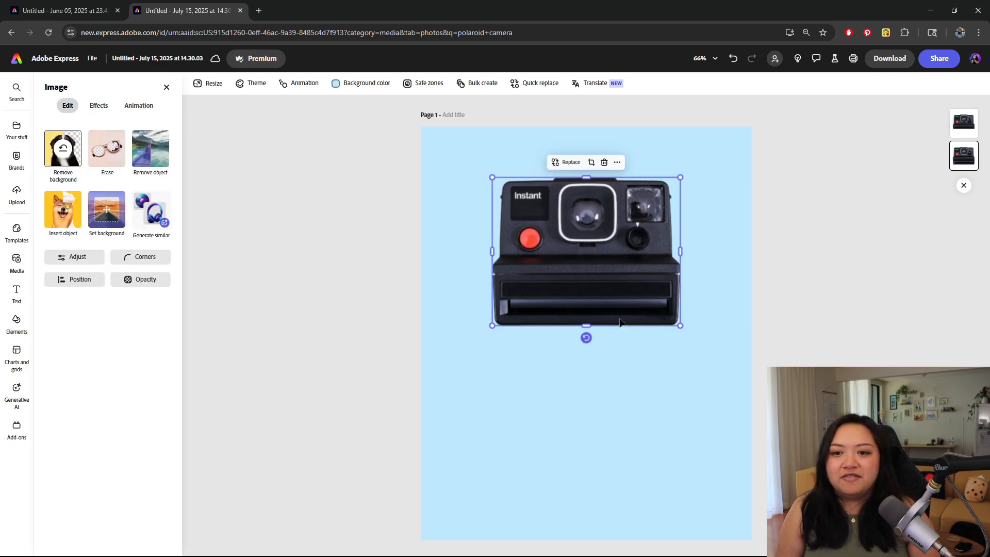
{"action": "left_click", "coordinate": [616, 267]}
{"action": "left_click", "coordinate": [638, 320]}
{"action": "left_click", "coordinate": [629, 279]}
{"action": "left_click", "coordinate": [632, 281]}
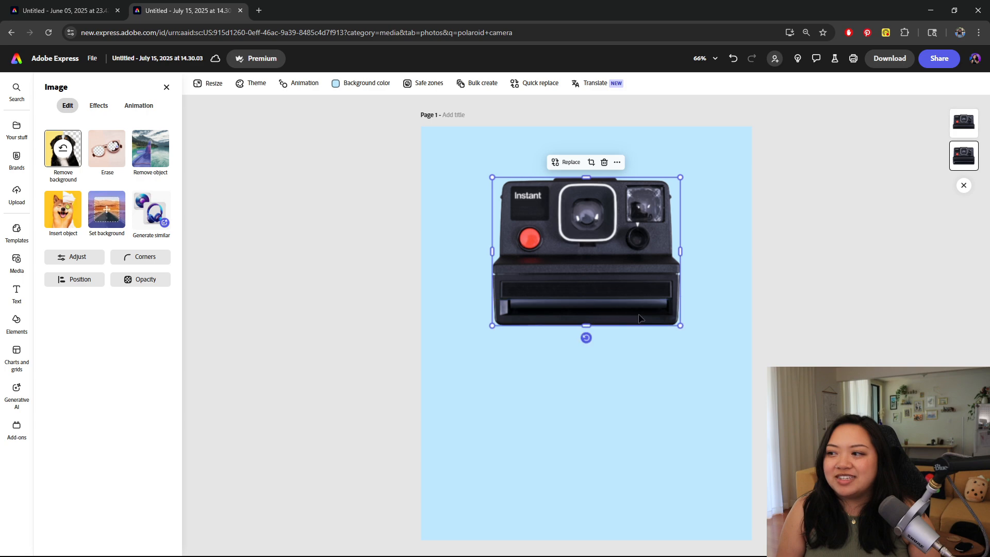
{"action": "left_click", "coordinate": [630, 273]}
{"action": "left_click", "coordinate": [742, 279]}
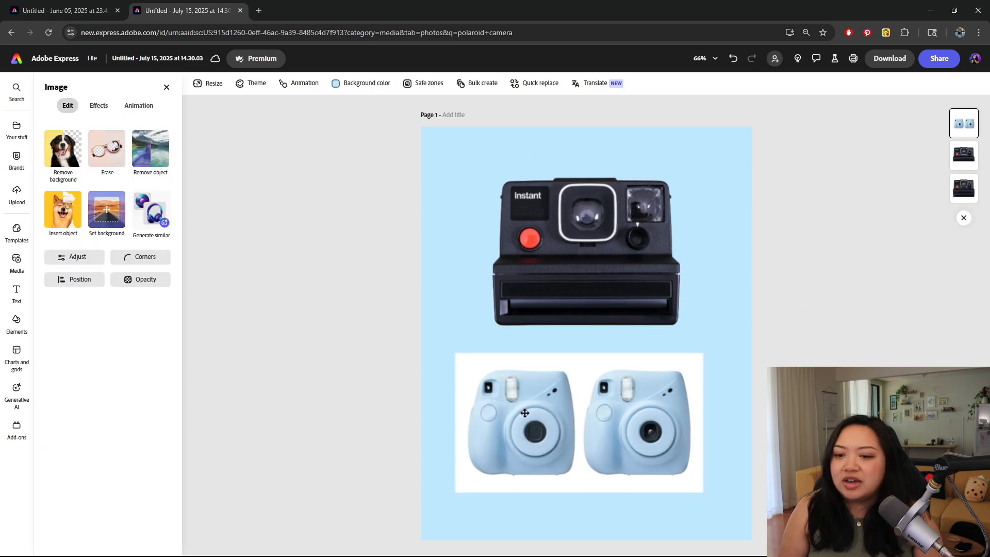
Delete the photo of two blue instant cameras placed below the black camera
{"action": "left_click_drag", "start_coordinate": [524, 413], "coordinate": [531, 433]}
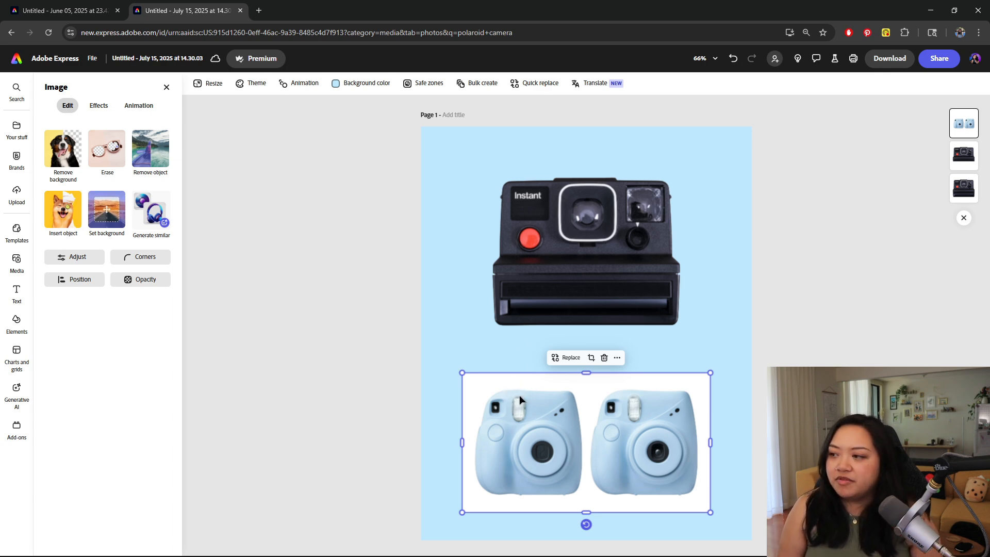
{"action": "key", "text": "Delete"}
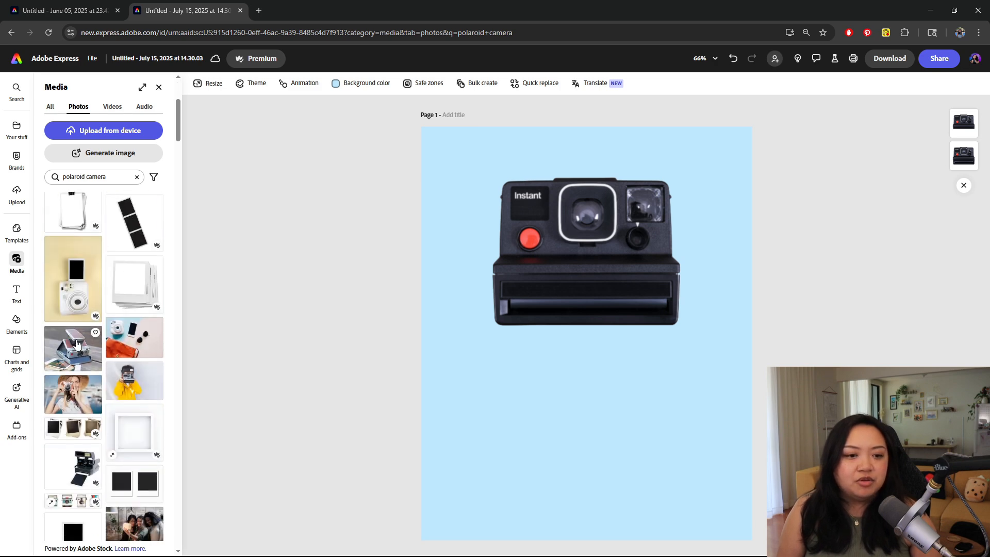
Search the elements for "polaroid" and add a blank off-white polaroid frame from the design assets over the camera's lower half
{"action": "left_click", "coordinate": [17, 324]}
{"action": "left_click", "coordinate": [96, 129]}
{"action": "type", "text": "polar"}
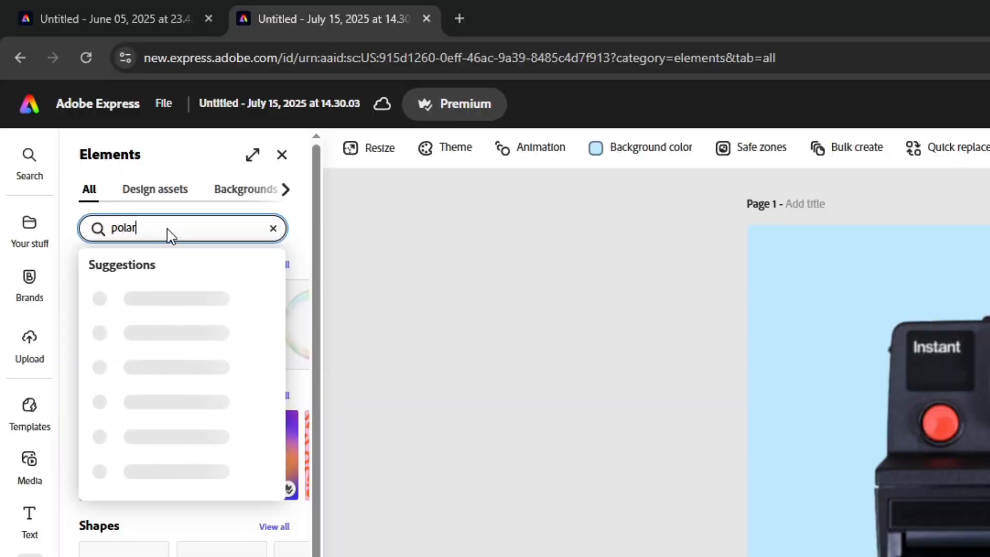
{"action": "type", "text": "oid"}
{"action": "key", "text": "Return"}
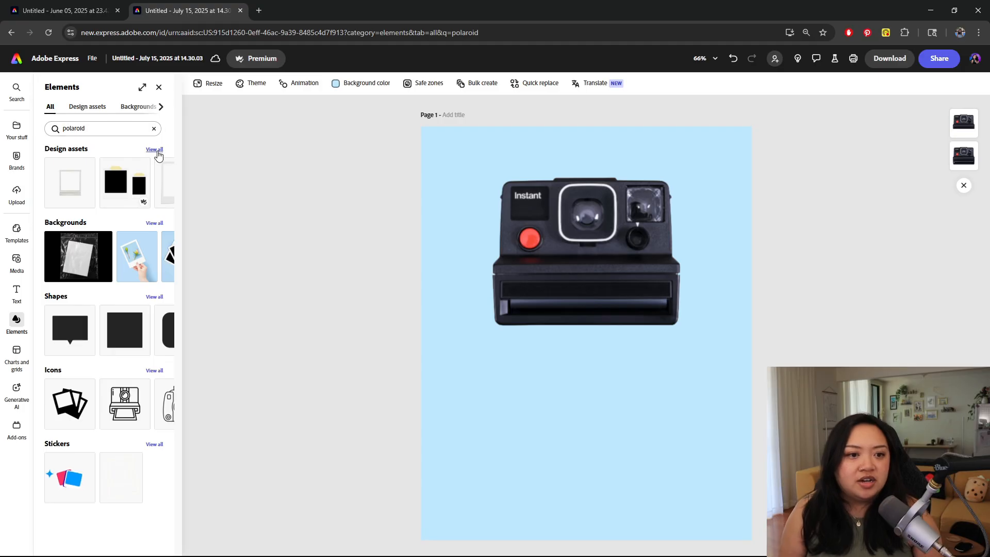
{"action": "left_click", "coordinate": [156, 151]}
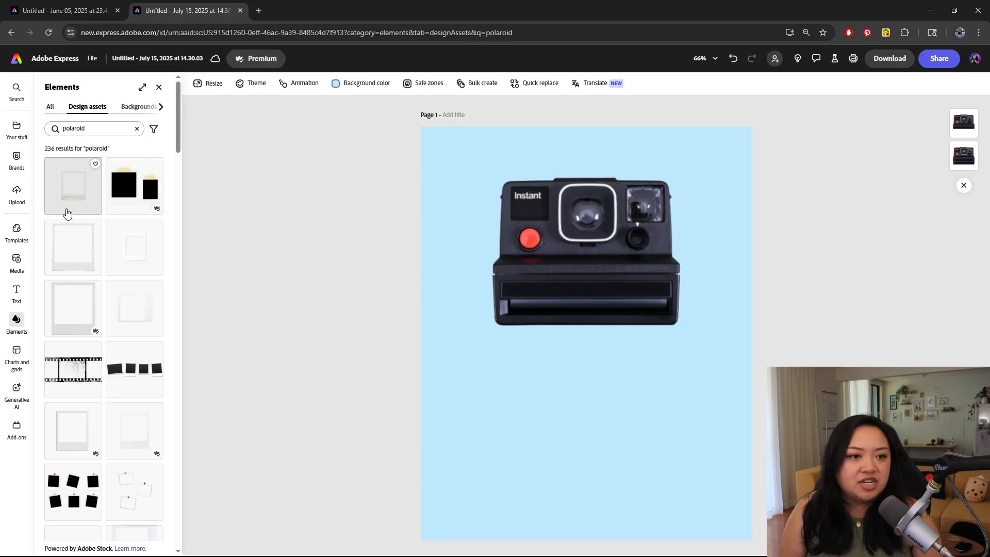
{"action": "left_click", "coordinate": [62, 251]}
{"action": "left_click", "coordinate": [614, 381]}
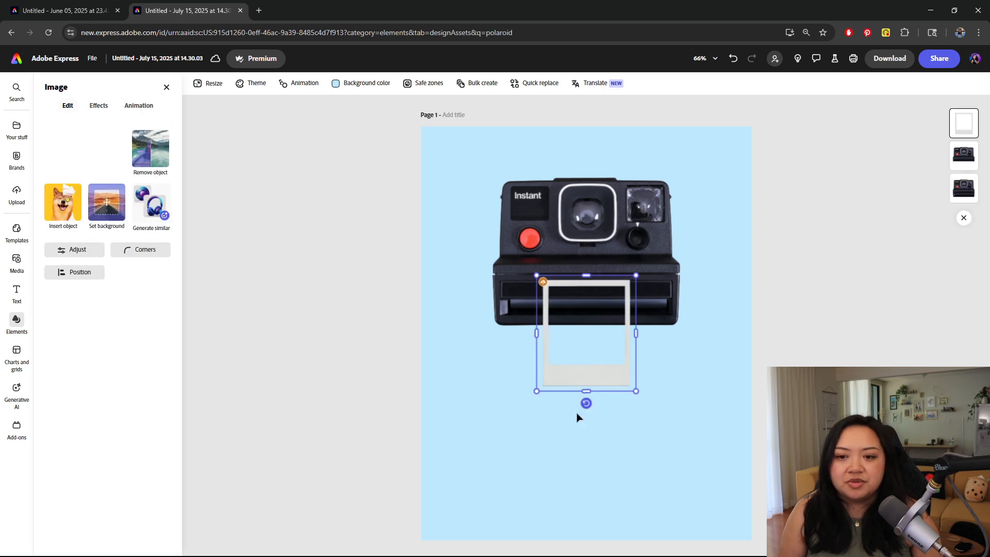
Move the polaroid frame directly below the camera and enlarge it to slightly less than the camera's width
{"action": "mouse_move", "coordinate": [583, 361]}
{"action": "left_mouse_down"}
{"action": "mouse_move", "coordinate": [566, 459]}
{"action": "mouse_move", "coordinate": [588, 452]}
{"action": "mouse_move", "coordinate": [578, 419]}
{"action": "left_mouse_up"}
{"action": "left_click_drag", "start_coordinate": [635, 453], "coordinate": [643, 504]}
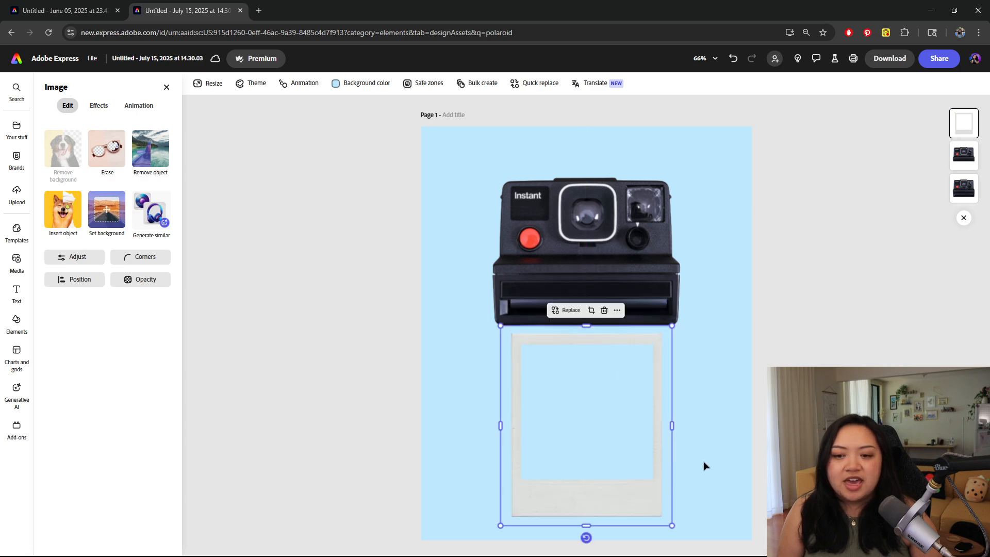
{"action": "left_click", "coordinate": [704, 464]}
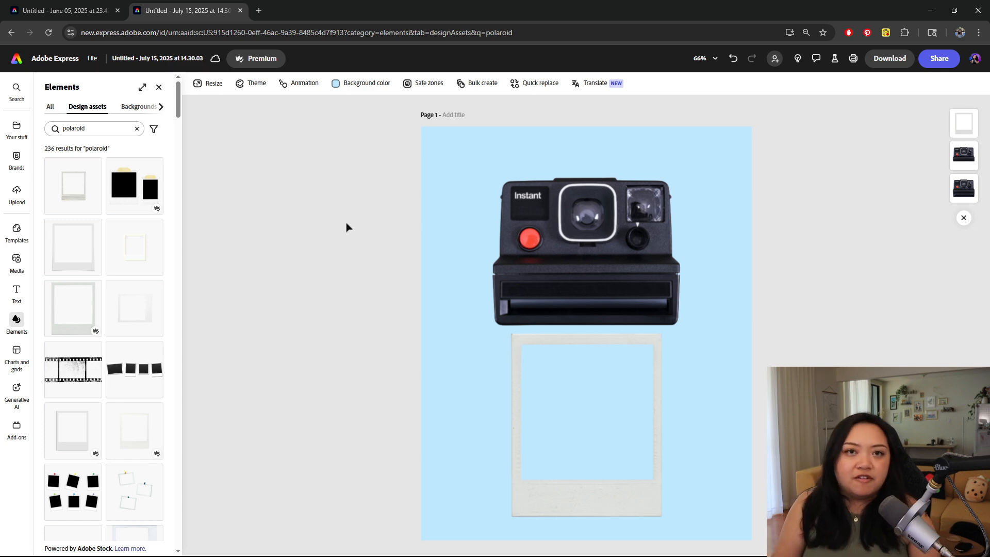
Add the beach photo IMG_5794 from the uploaded files to the page
{"action": "left_click", "coordinate": [16, 128]}
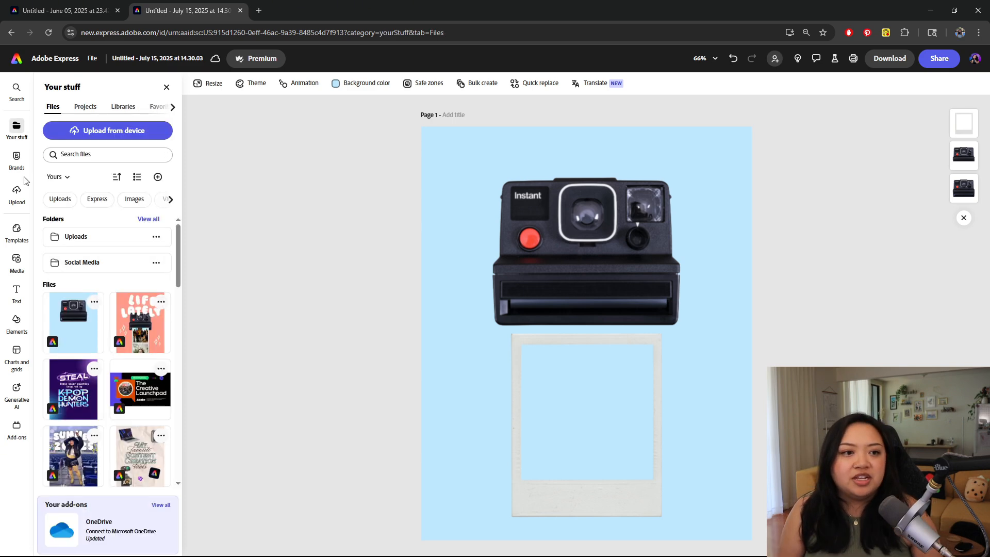
{"action": "left_click", "coordinate": [15, 199]}
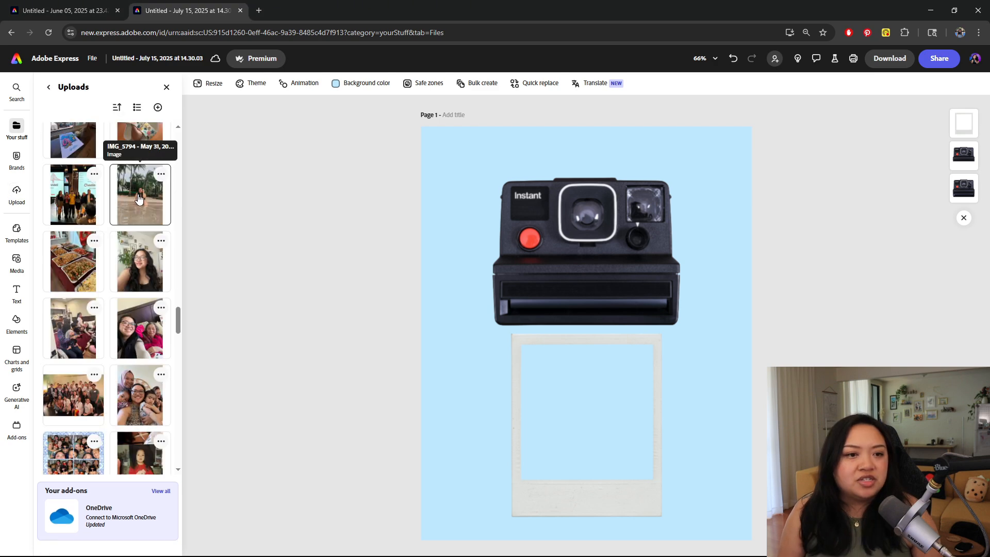
{"action": "left_click", "coordinate": [136, 196]}
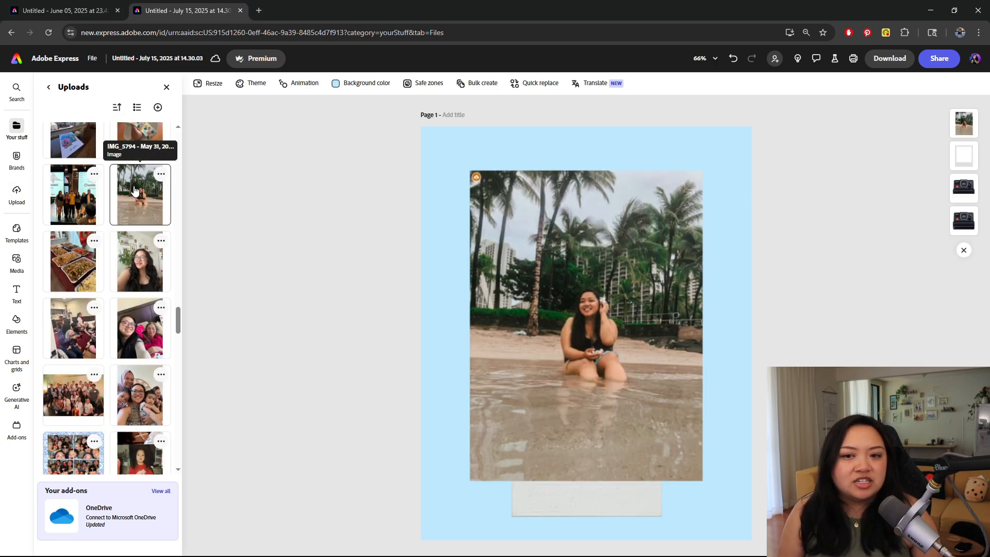
Shrink the beach photo onto the polaroid frame and widen its crop to cover the frame's whole opening
{"action": "left_click", "coordinate": [593, 335]}
{"action": "left_click_drag", "start_coordinate": [605, 299], "coordinate": [557, 298]}
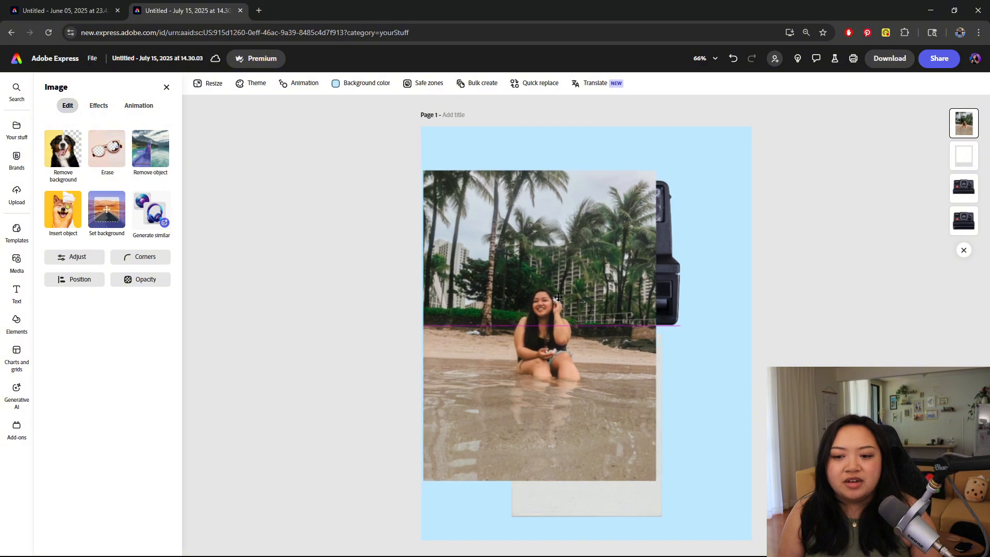
{"action": "left_click_drag", "start_coordinate": [422, 170], "coordinate": [532, 355]}
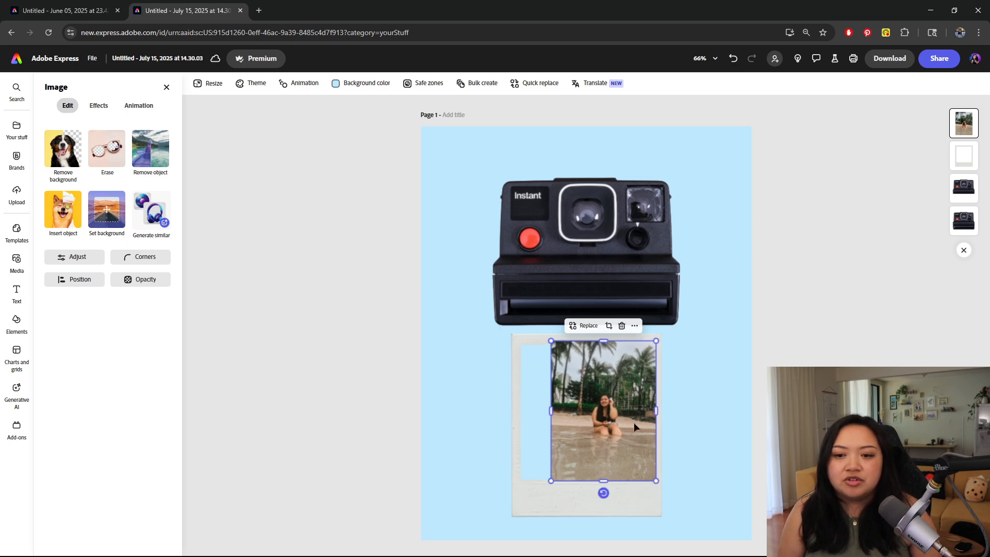
{"action": "mouse_move", "coordinate": [576, 380]}
{"action": "left_mouse_down"}
{"action": "mouse_move", "coordinate": [567, 412]}
{"action": "mouse_move", "coordinate": [572, 387]}
{"action": "left_mouse_up"}
{"action": "mouse_move", "coordinate": [550, 481]}
{"action": "left_mouse_down"}
{"action": "mouse_move", "coordinate": [554, 471]}
{"action": "mouse_move", "coordinate": [547, 481]}
{"action": "left_mouse_up"}
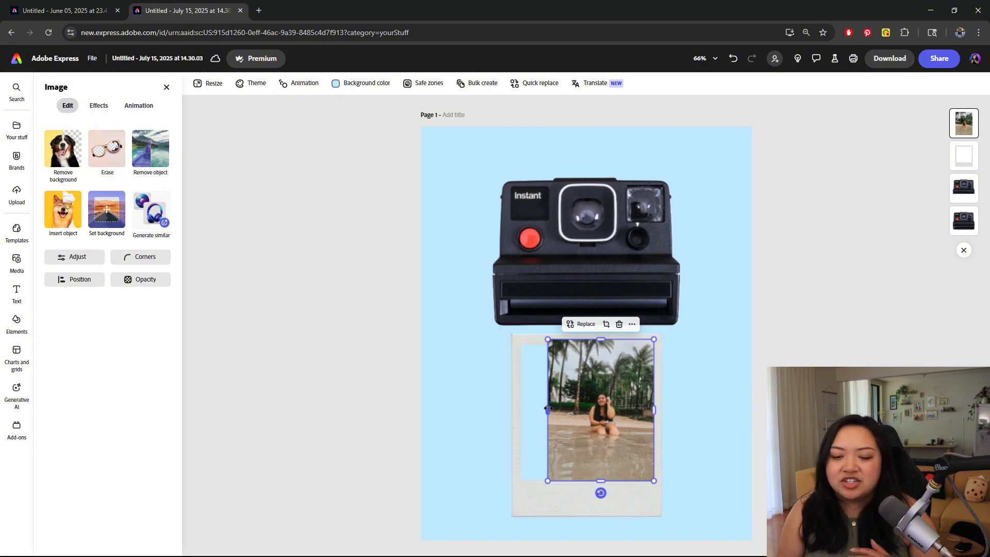
{"action": "left_click_drag", "start_coordinate": [547, 413], "coordinate": [517, 415]}
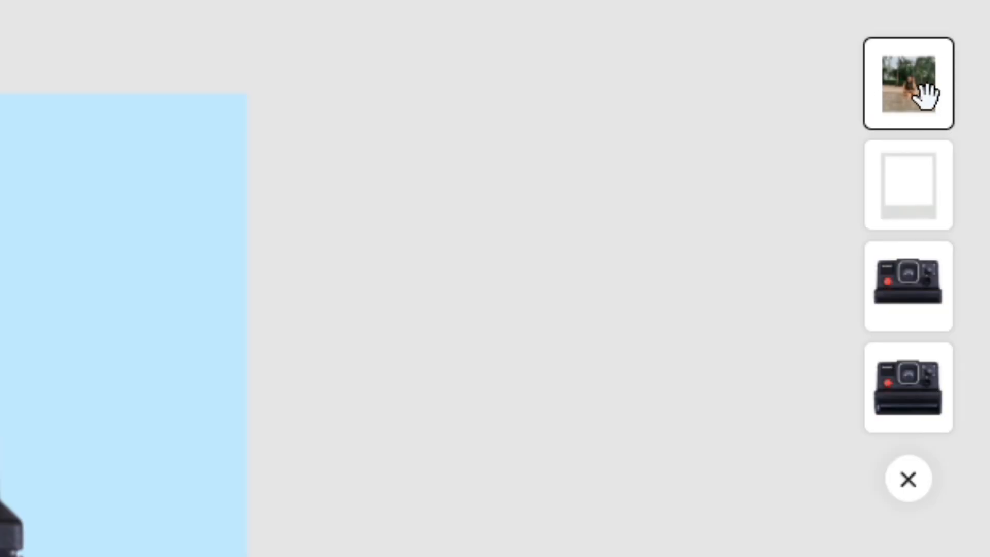
Move the beach photo layer behind the polaroid frame and group the photo with the frame
{"action": "left_click_drag", "start_coordinate": [925, 94], "coordinate": [897, 190]}
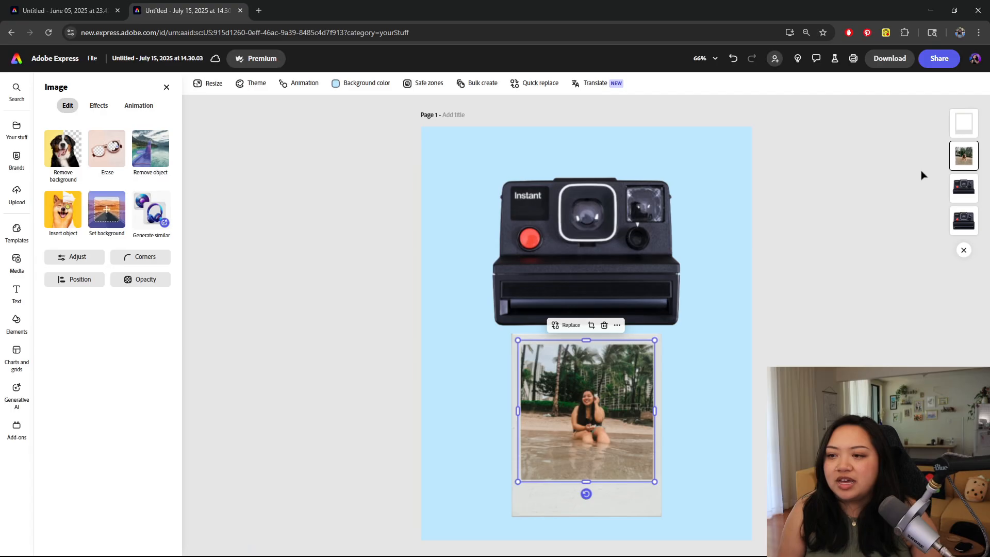
{"action": "left_click", "coordinate": [629, 503], "text": "shift"}
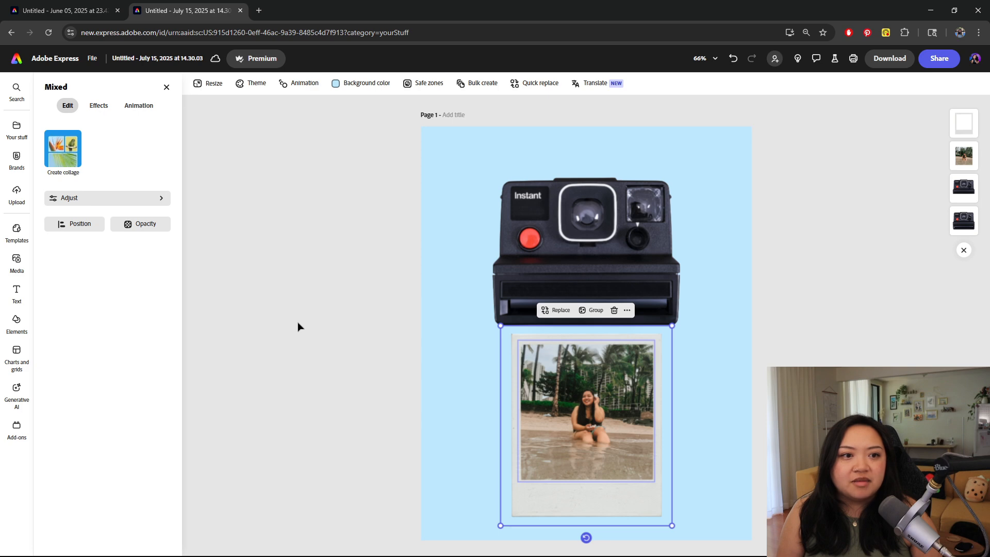
{"action": "left_click", "coordinate": [597, 315]}
{"action": "mouse_move", "coordinate": [605, 506]}
{"action": "left_mouse_down"}
{"action": "mouse_move", "coordinate": [555, 490]}
{"action": "mouse_move", "coordinate": [681, 432]}
{"action": "mouse_move", "coordinate": [656, 530]}
{"action": "mouse_move", "coordinate": [559, 506]}
{"action": "mouse_move", "coordinate": [602, 493]}
{"action": "mouse_move", "coordinate": [611, 509]}
{"action": "left_mouse_up"}
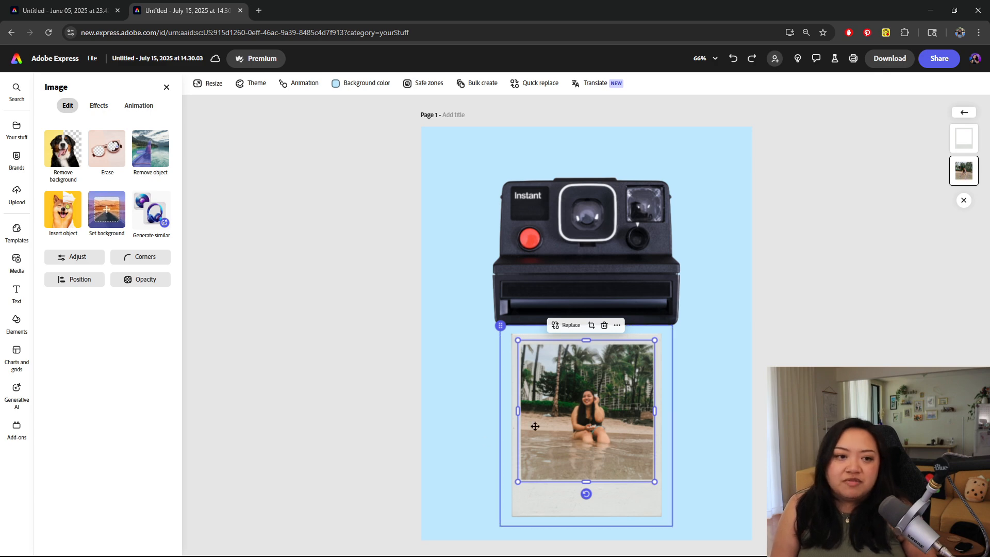
Adjust the beach photo inside the group by setting its brightness to 11 and slightly raising its contrast
{"action": "left_click", "coordinate": [92, 261]}
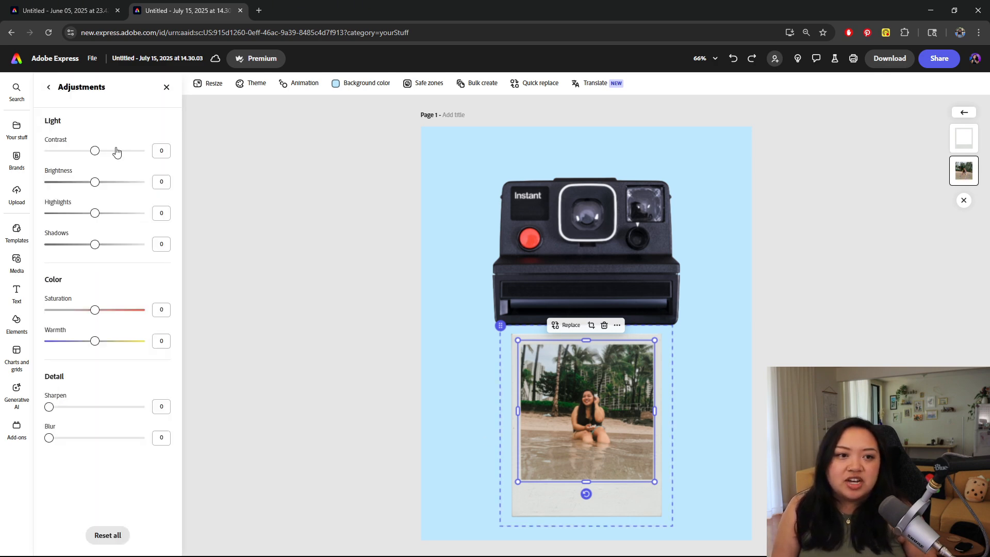
{"action": "left_click_drag", "start_coordinate": [98, 185], "coordinate": [101, 189]}
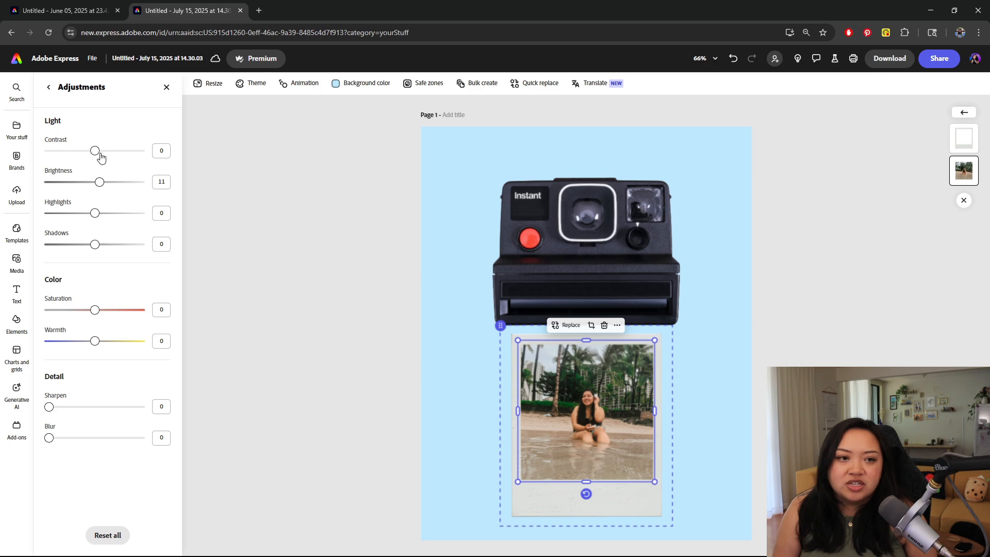
{"action": "left_click_drag", "start_coordinate": [96, 151], "coordinate": [102, 151]}
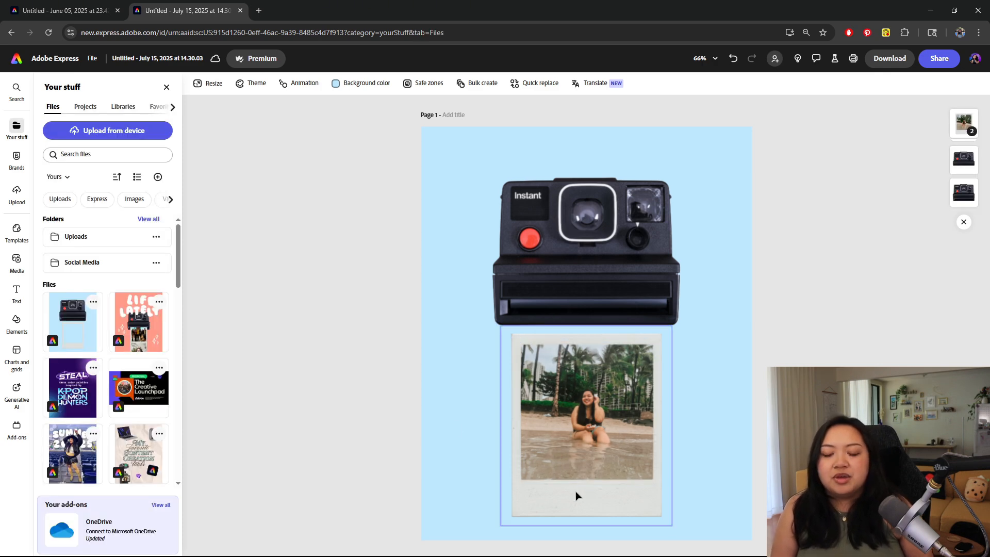
Move the grouped polaroid layer between the cropped camera copy and the full camera
{"action": "left_click", "coordinate": [575, 486]}
{"action": "left_click", "coordinate": [623, 212]}
{"action": "left_click", "coordinate": [915, 115]}
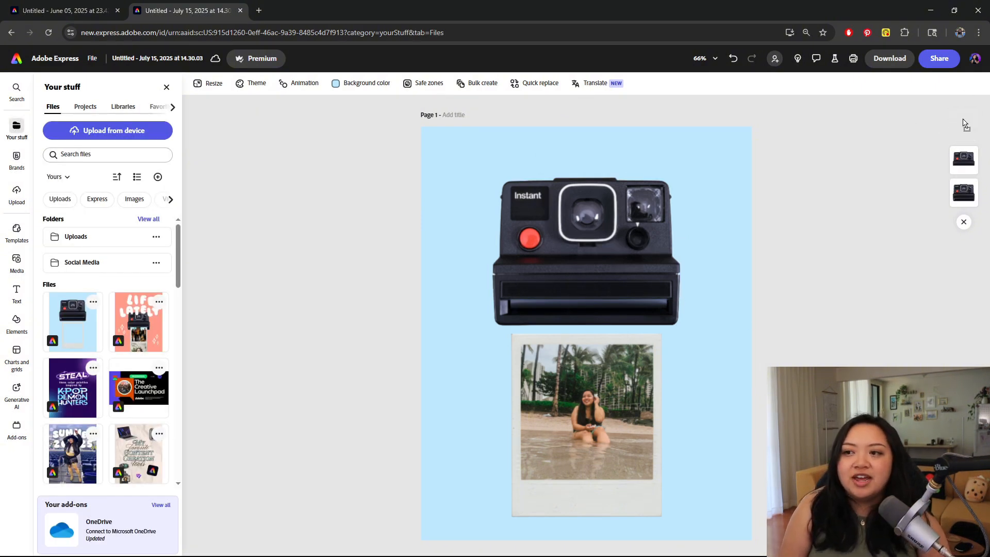
{"action": "left_click", "coordinate": [962, 128]}
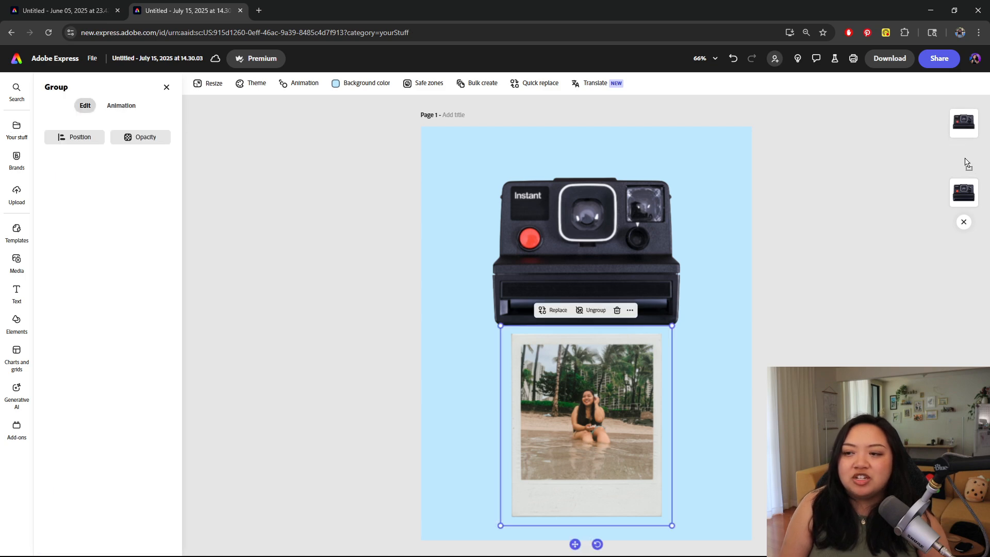
{"action": "left_click_drag", "start_coordinate": [967, 163], "coordinate": [961, 156]}
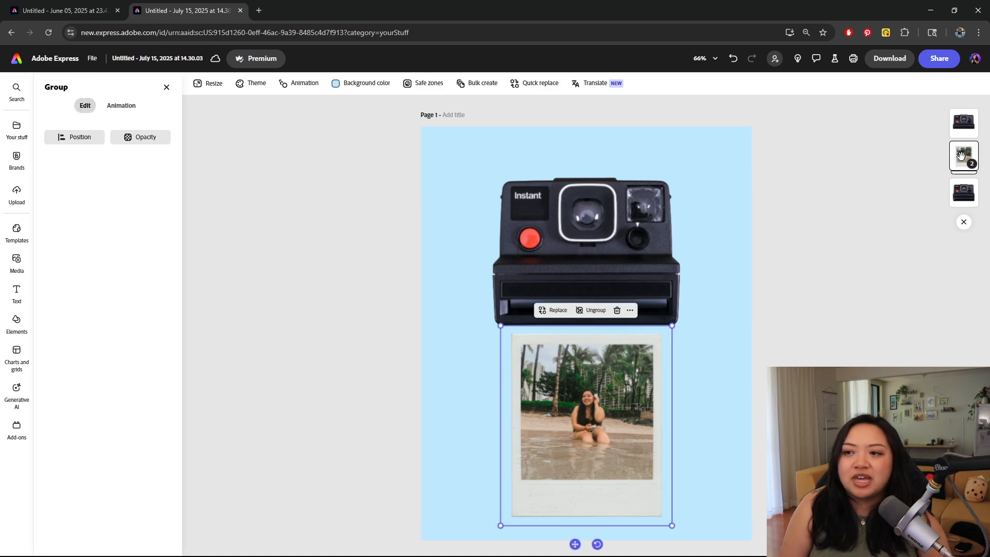
{"action": "left_click", "coordinate": [813, 296]}
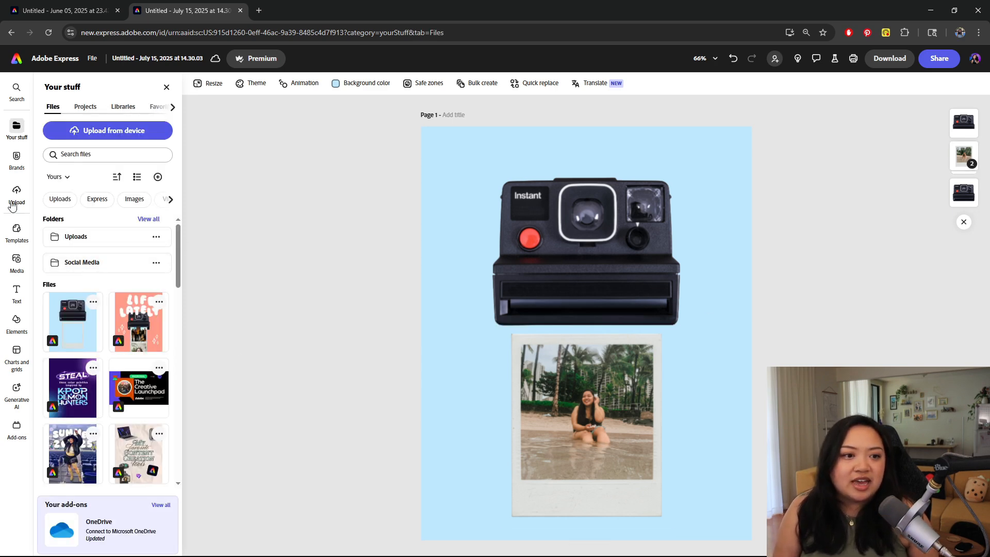
Add a solid black square from the rectangle shapes to the page
{"action": "left_click", "coordinate": [16, 325]}
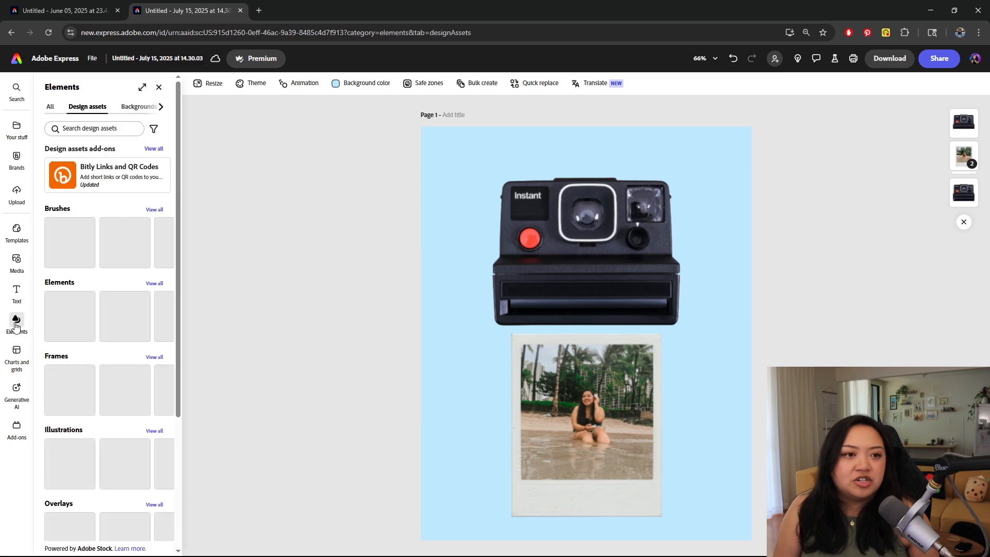
{"action": "left_click", "coordinate": [160, 106]}
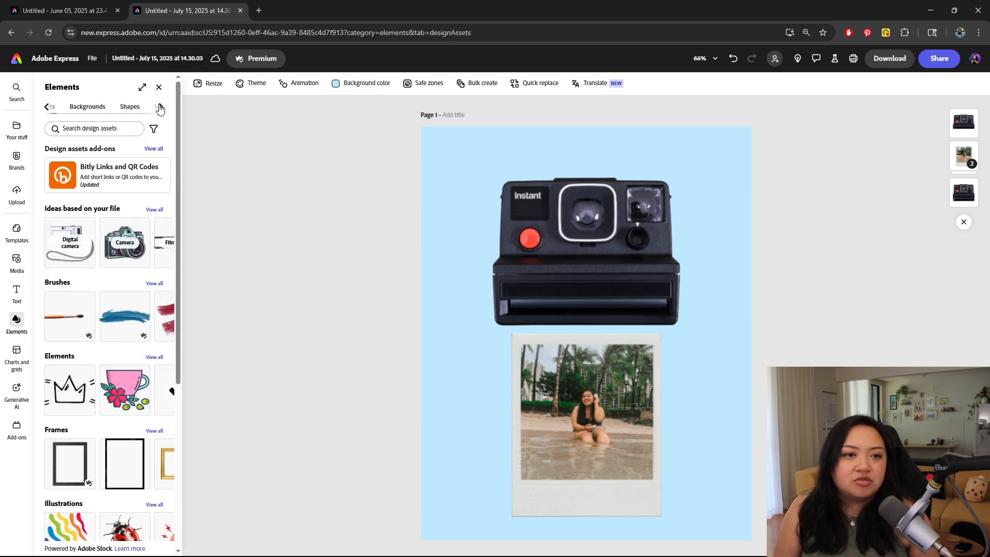
{"action": "left_click", "coordinate": [160, 106]}
{"action": "left_click", "coordinate": [150, 107]}
{"action": "left_click", "coordinate": [83, 106]}
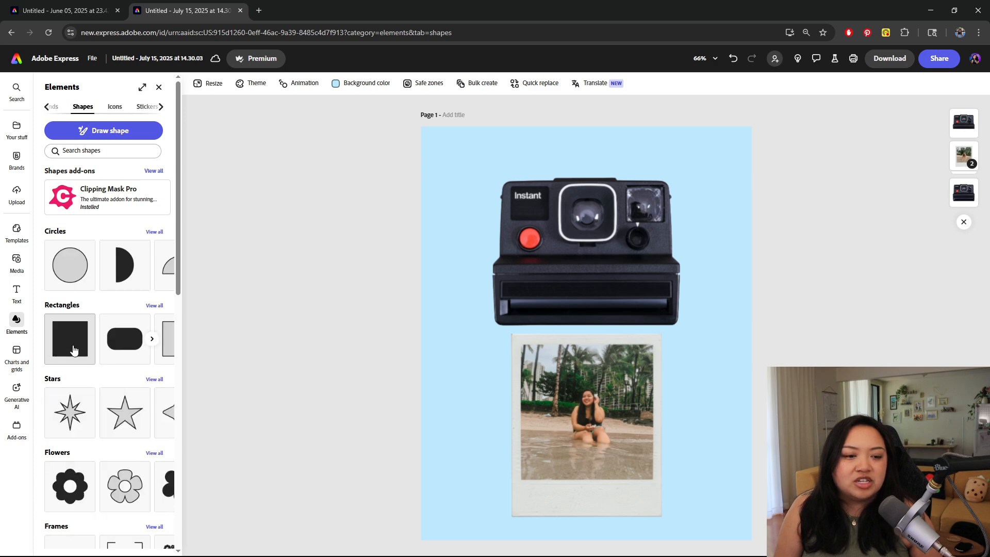
{"action": "left_click", "coordinate": [74, 350]}
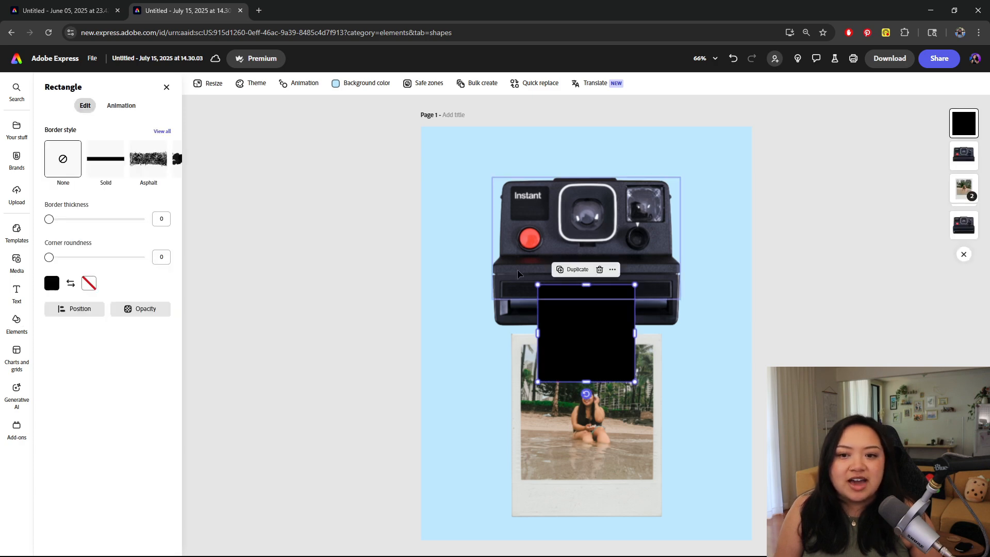
Fill the square with the page's light blue and stretch it across the full page width from the upper edge to the photo slot
{"action": "left_click", "coordinate": [52, 282]}
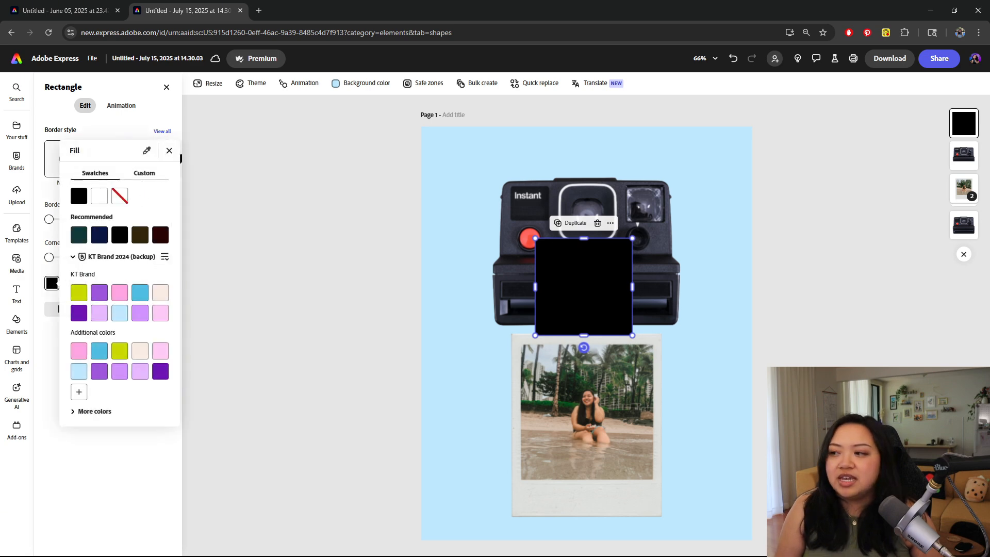
{"action": "left_click", "coordinate": [458, 236]}
{"action": "left_click_drag", "start_coordinate": [555, 300], "coordinate": [752, 175]}
{"action": "left_click_drag", "start_coordinate": [579, 224], "coordinate": [579, 298]}
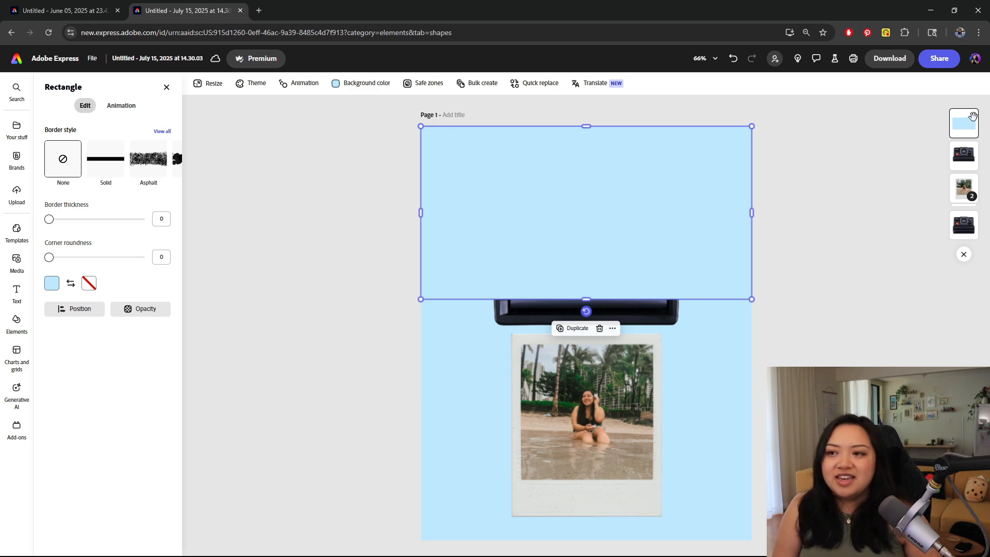
Move the light blue rectangle layer between the cropped camera copy and the polaroid group
{"action": "left_click_drag", "start_coordinate": [967, 135], "coordinate": [967, 137]}
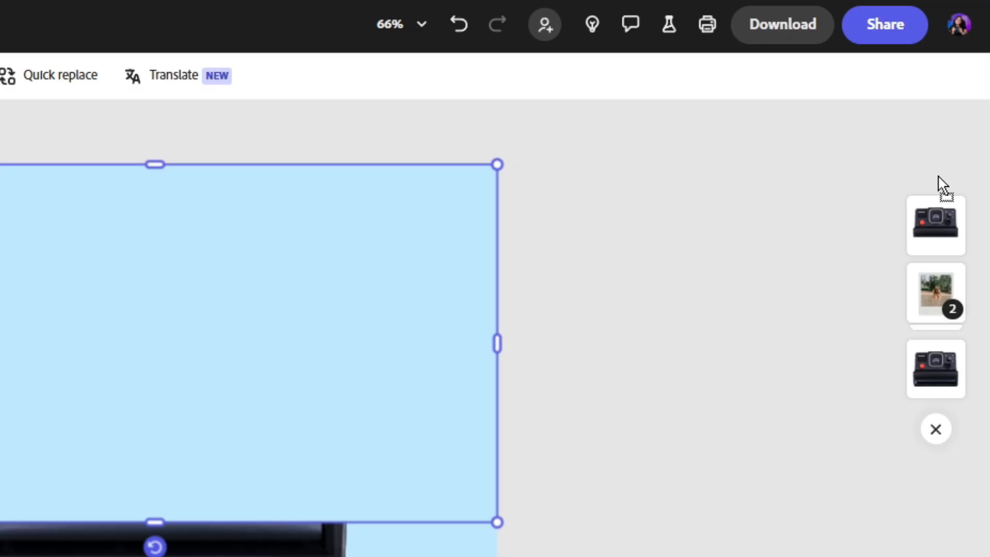
{"action": "left_click_drag", "start_coordinate": [941, 186], "coordinate": [930, 222]}
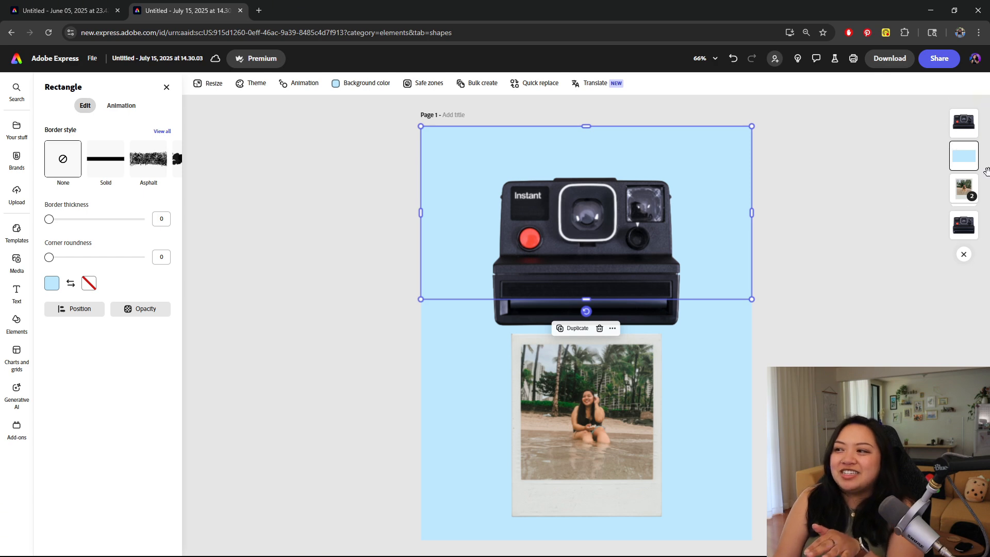
{"action": "left_click", "coordinate": [851, 253]}
{"action": "left_click", "coordinate": [731, 165]}
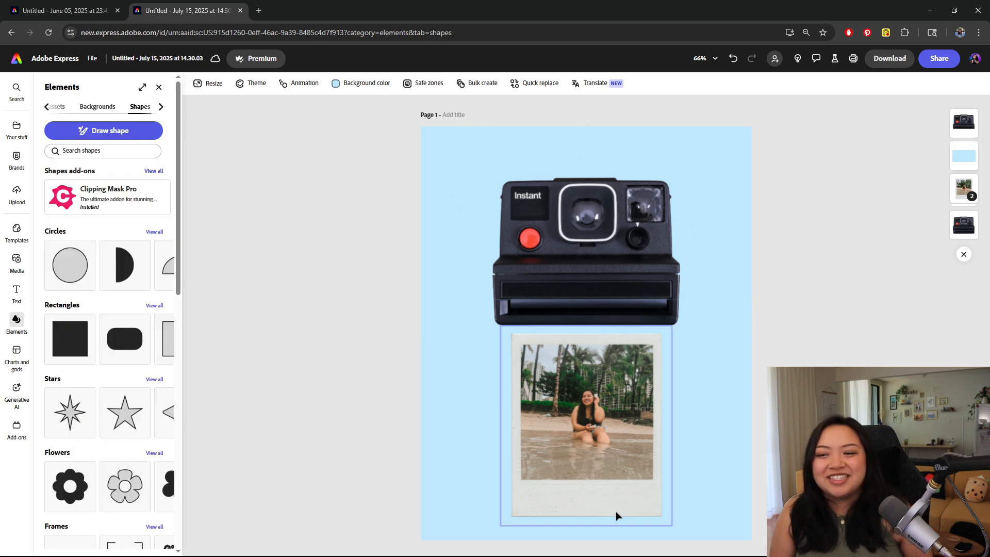
Apply the Rise entrance animation to the polaroid group, with its direction set downward and Fade turned off
{"action": "left_click", "coordinate": [616, 515]}
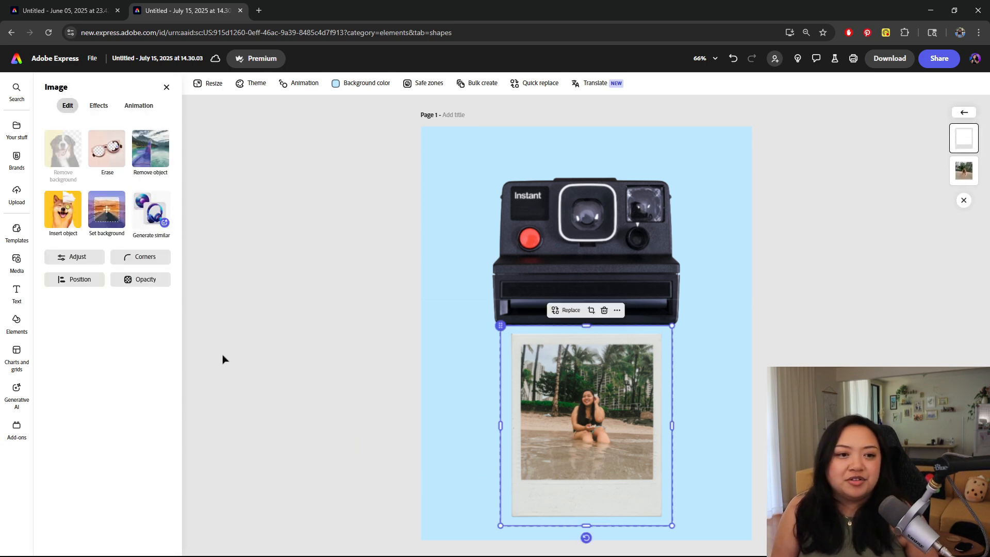
{"action": "left_click", "coordinate": [137, 107]}
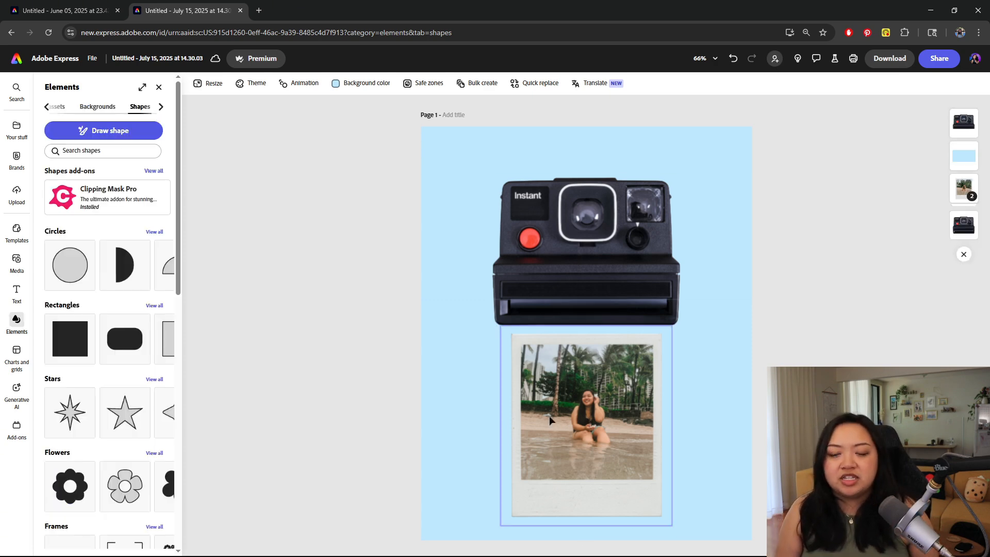
{"action": "double_click", "coordinate": [589, 491]}
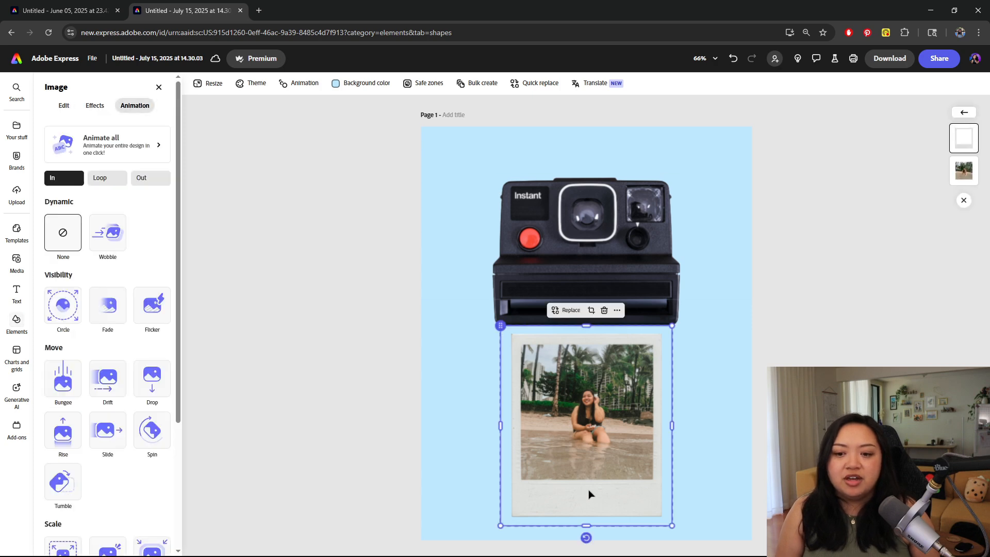
{"action": "left_click", "coordinate": [135, 109]}
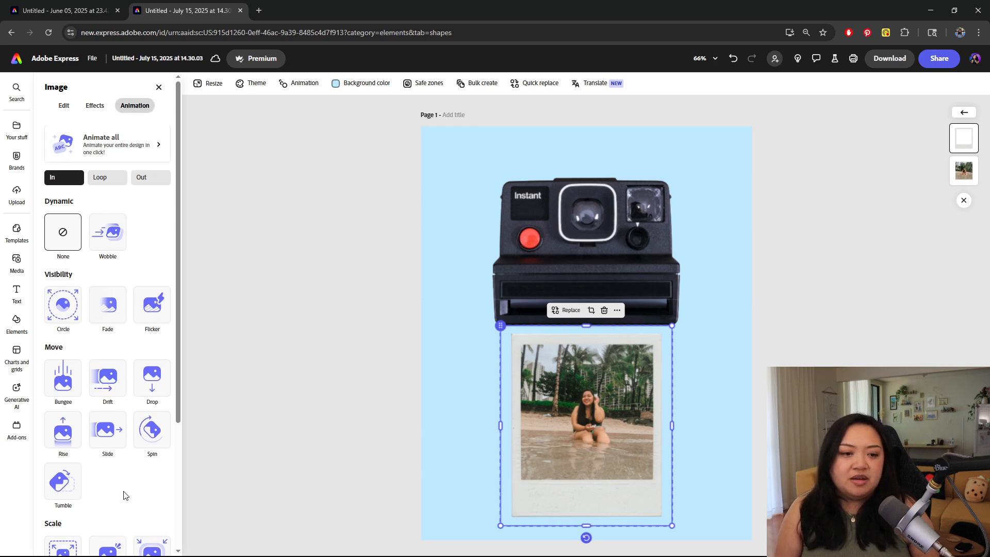
{"action": "scroll", "coordinate": [155, 392], "scroll_direction": "down", "scroll_amount": 2}
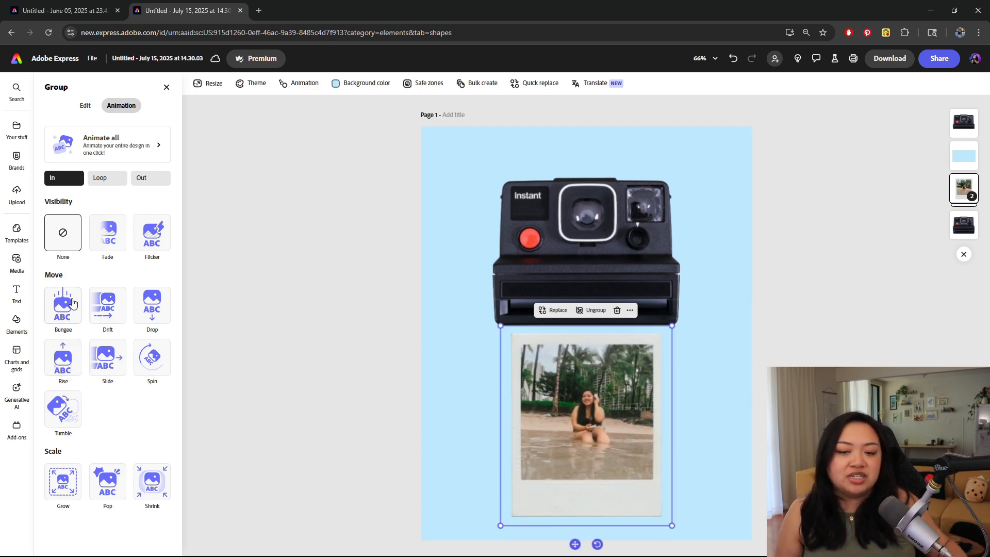
{"action": "left_click", "coordinate": [63, 358]}
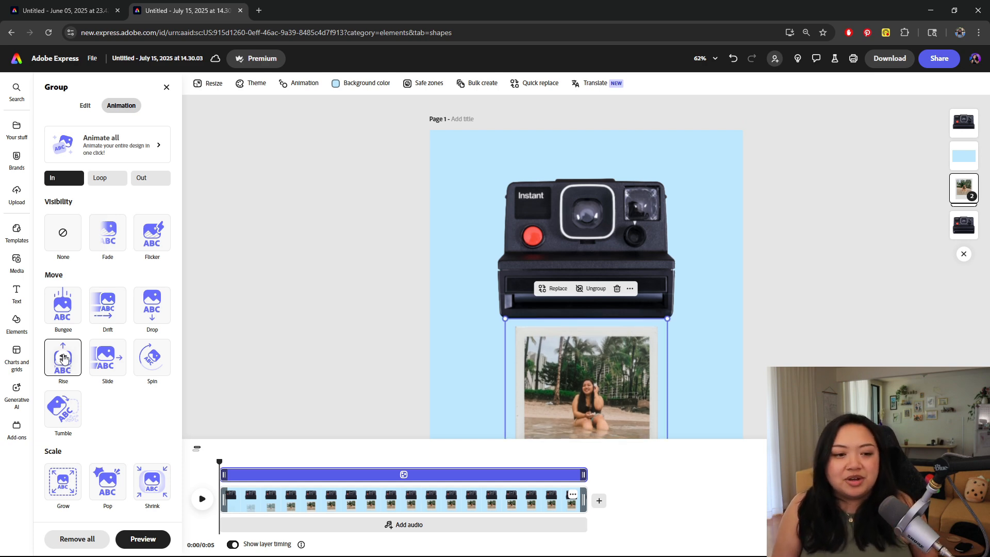
{"action": "left_click", "coordinate": [64, 359]}
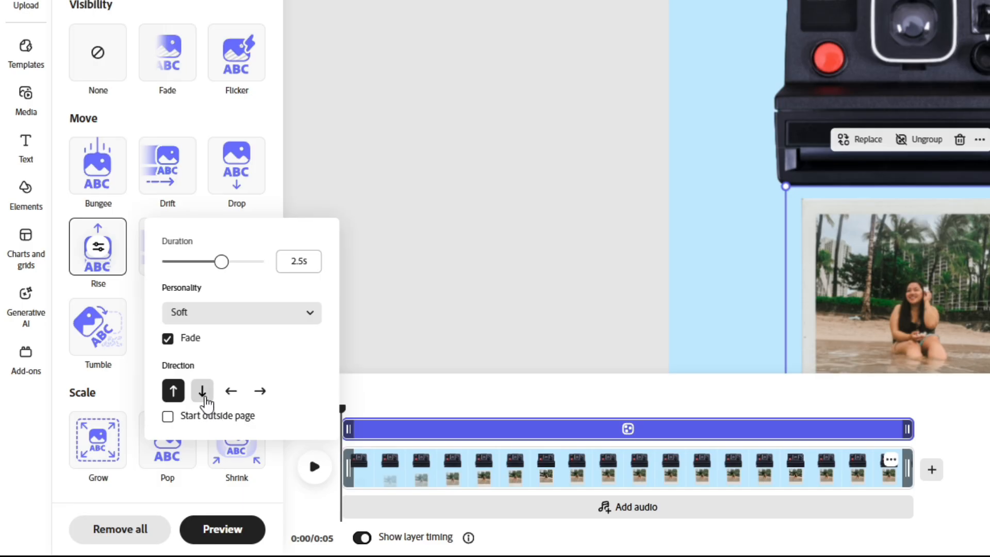
{"action": "left_click", "coordinate": [131, 451]}
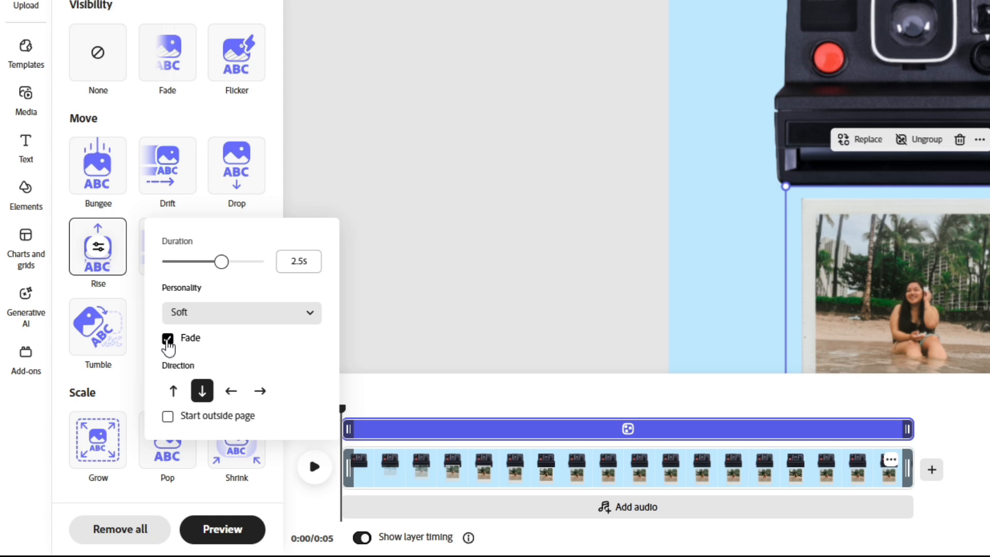
{"action": "left_click", "coordinate": [167, 341]}
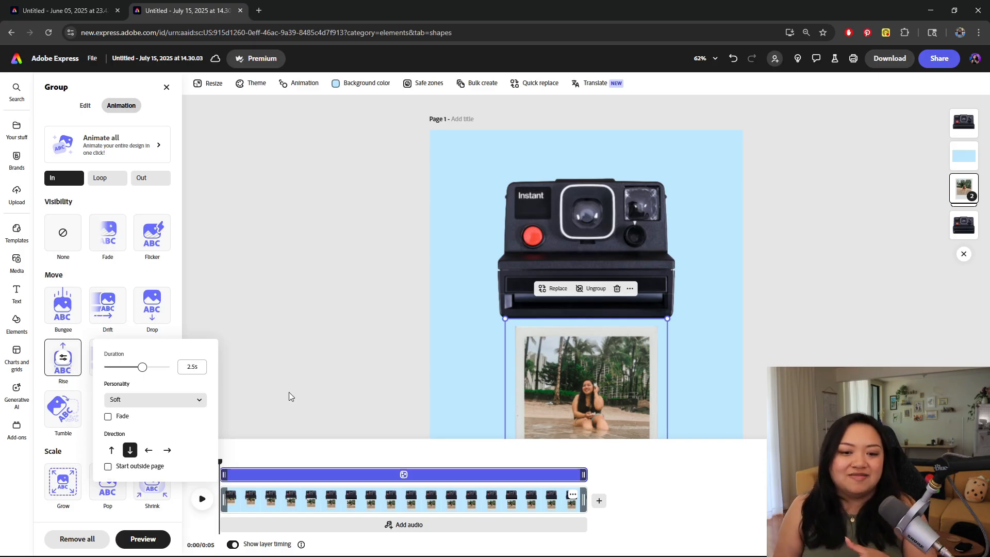
Play back the polaroid's entrance animation from the start to check how it leaves the camera slot
{"action": "left_click", "coordinate": [269, 421]}
{"action": "left_click", "coordinate": [201, 499]}
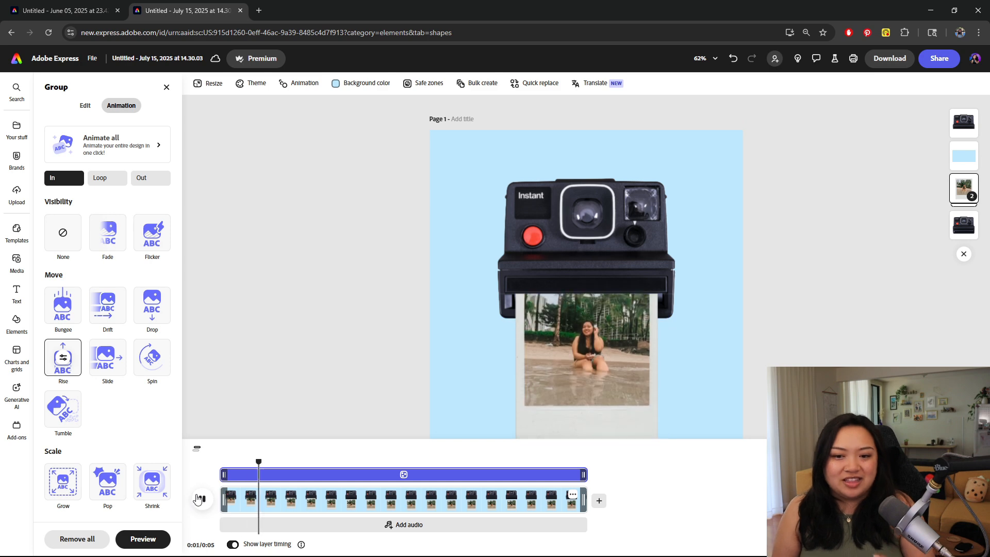
{"action": "left_click", "coordinate": [198, 499]}
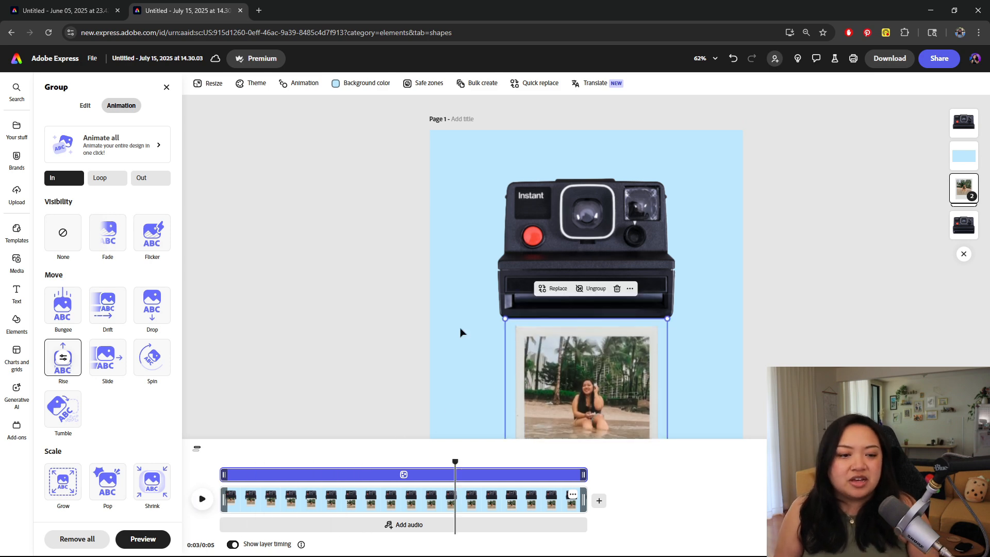
Make the polaroid group's Rise entrance start outside the page
{"action": "left_click", "coordinate": [66, 357]}
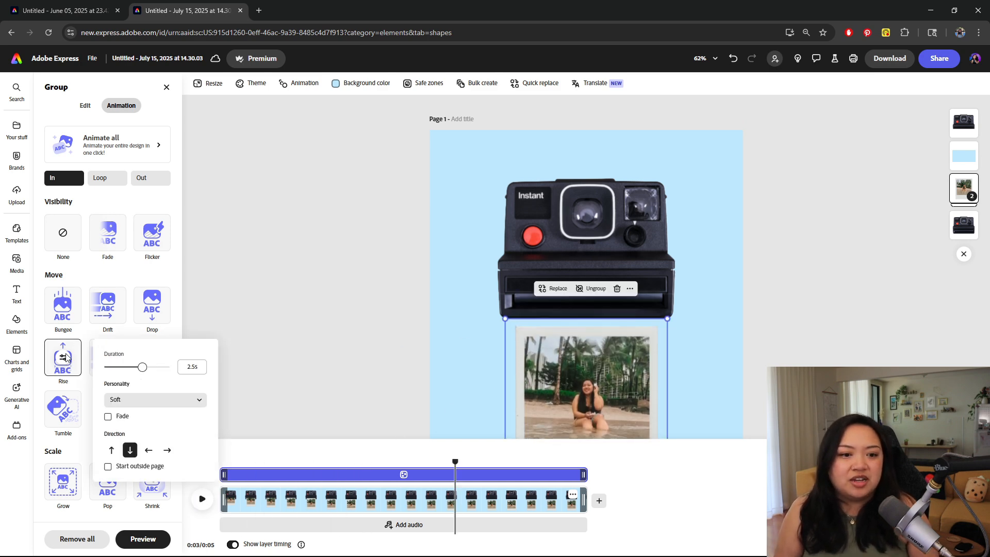
{"action": "left_click", "coordinate": [121, 468]}
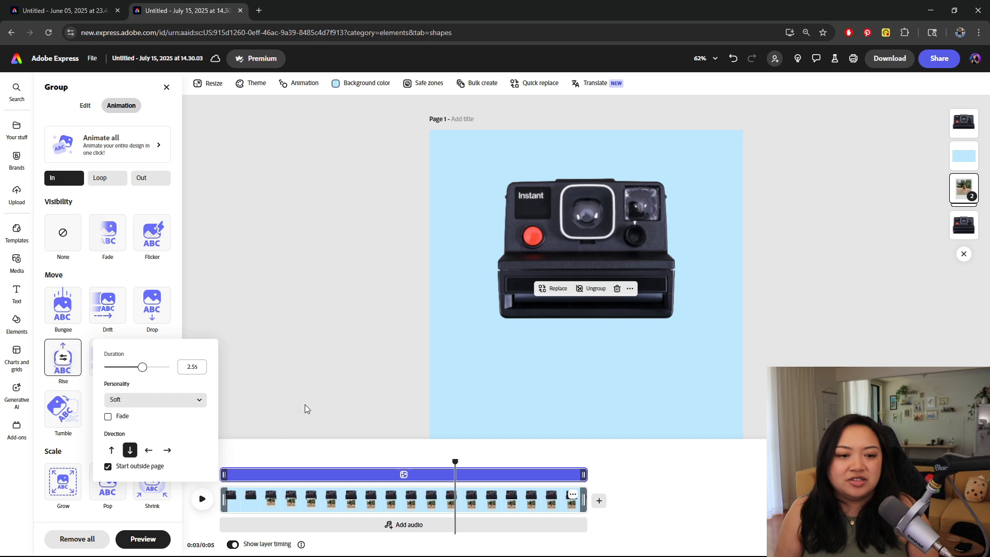
{"action": "left_click", "coordinate": [310, 366]}
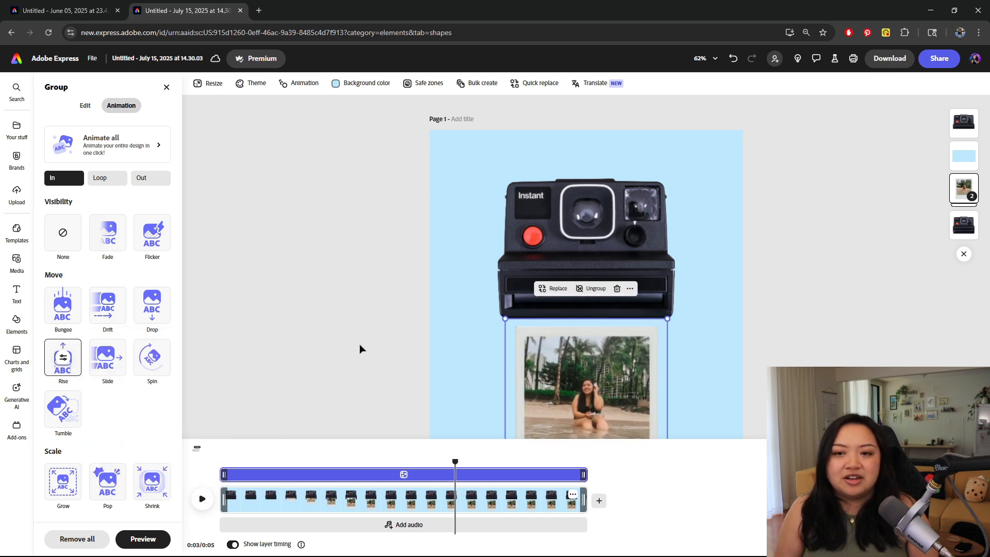
Add a Rise exit animation to the polaroid group with its direction set downward
{"action": "left_click", "coordinate": [507, 326]}
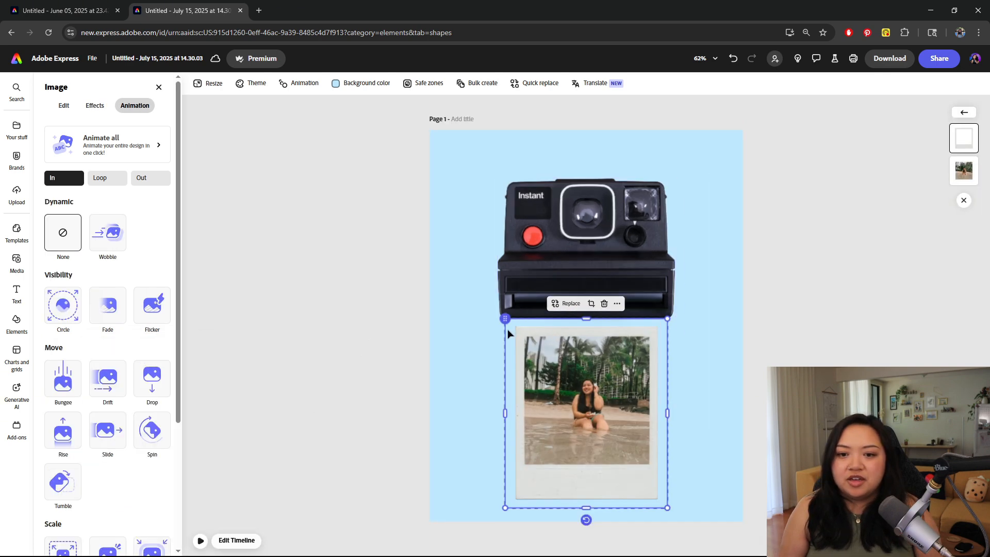
{"action": "left_click", "coordinate": [508, 319]}
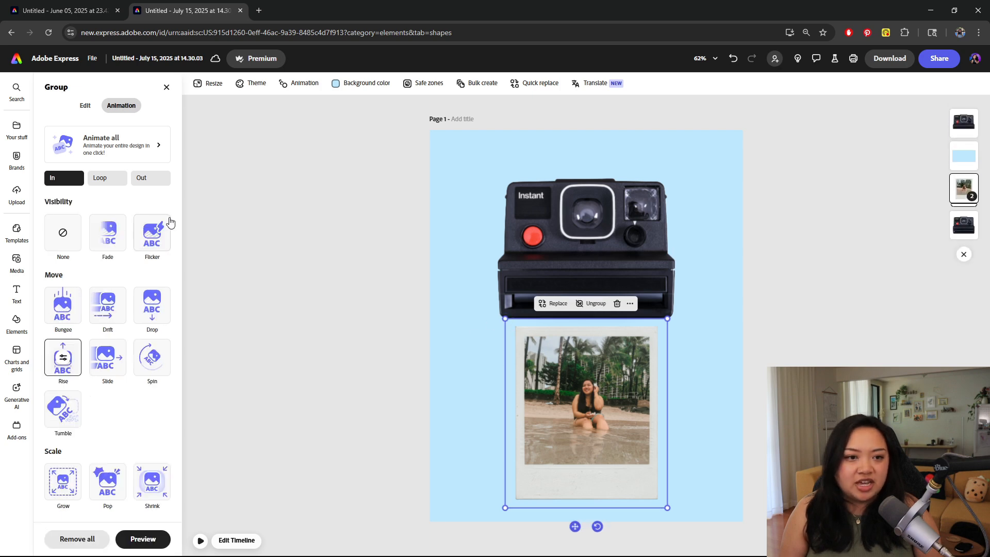
{"action": "left_click", "coordinate": [157, 184]}
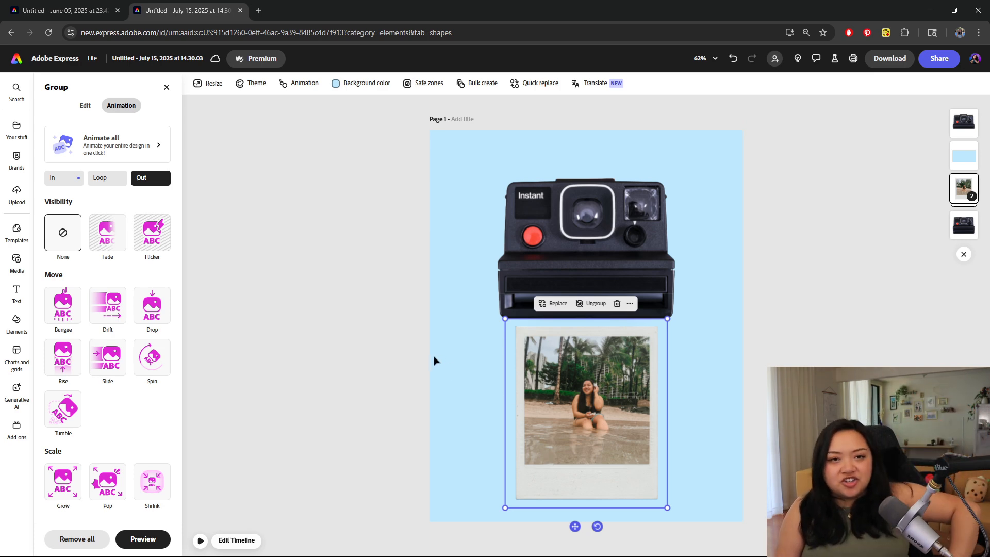
{"action": "left_click", "coordinate": [63, 357]}
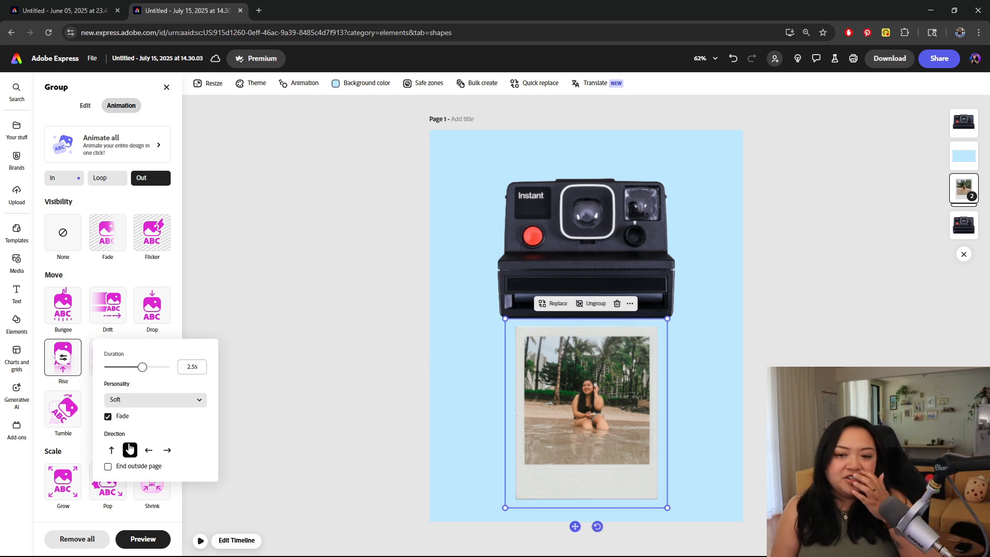
{"action": "left_click", "coordinate": [111, 451]}
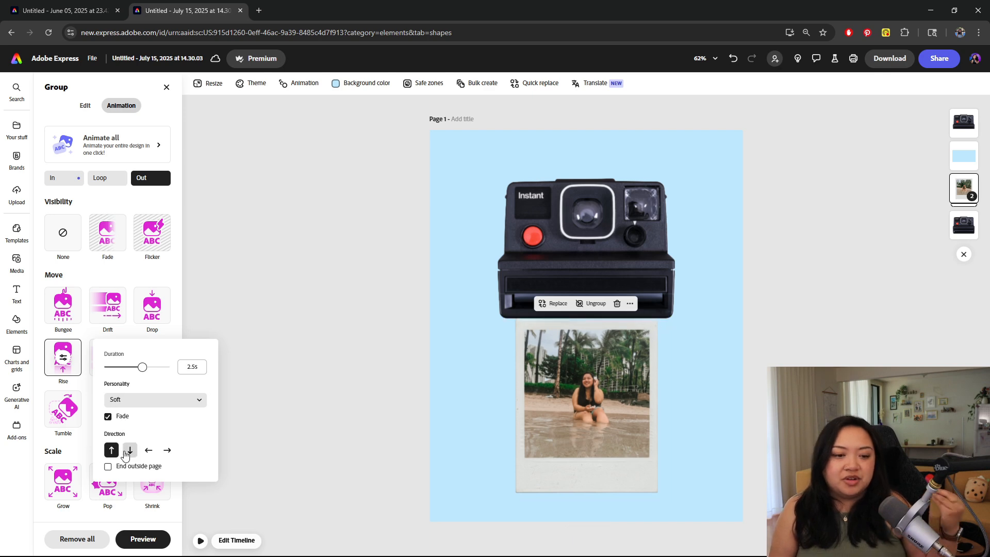
{"action": "left_click", "coordinate": [129, 451]}
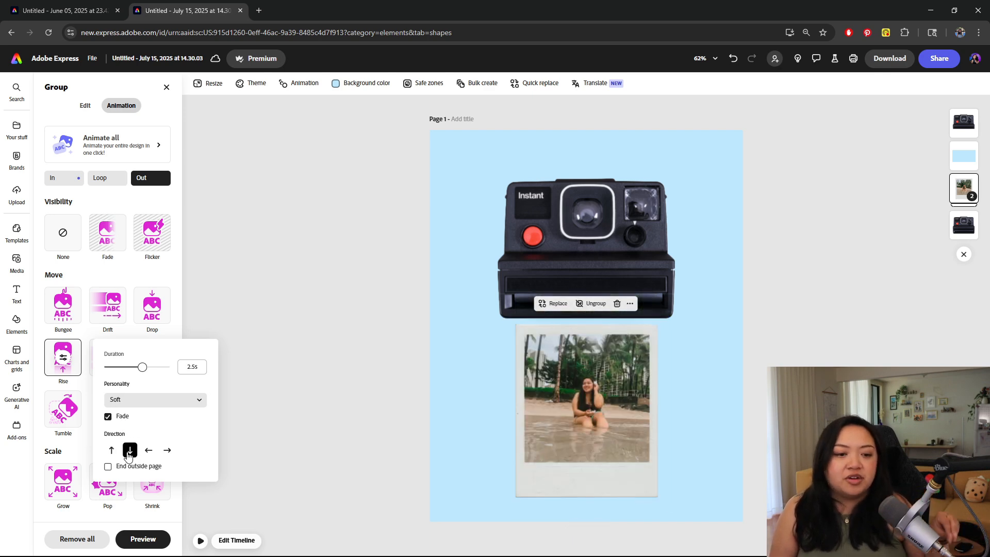
Shorten the duration of the polaroid group's Rise exit and Rise entrance animations
{"action": "left_click", "coordinate": [154, 400]}
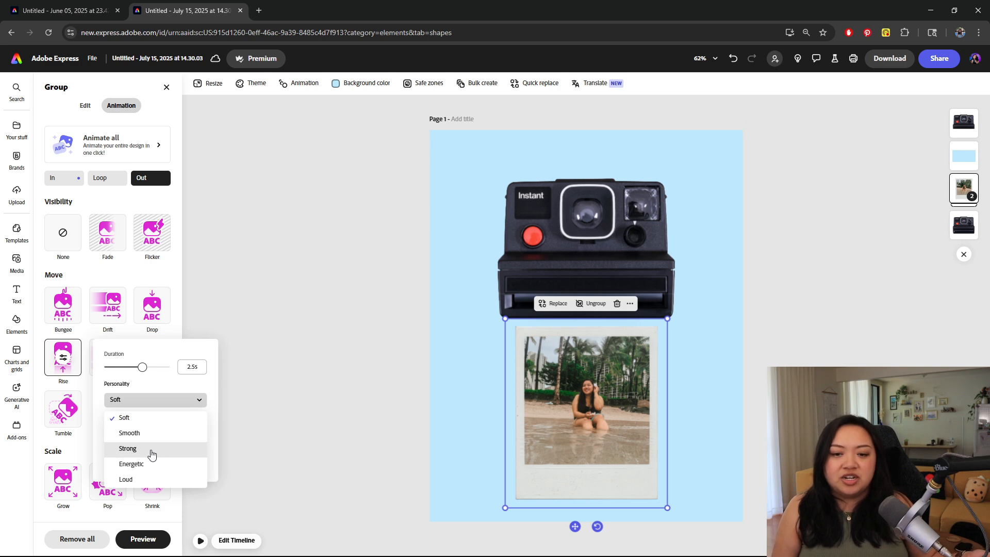
{"action": "left_click_drag", "start_coordinate": [142, 367], "coordinate": [123, 369]}
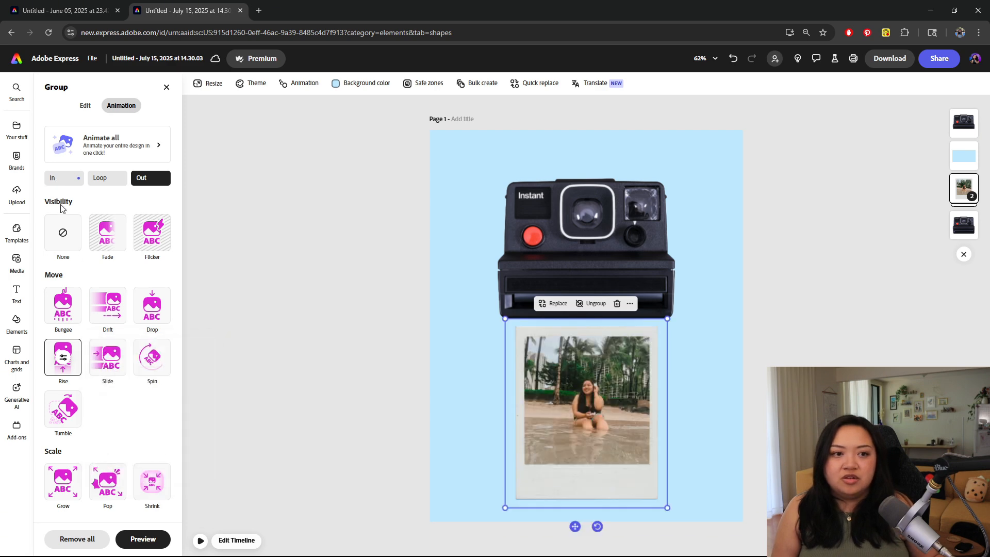
{"action": "left_click", "coordinate": [66, 181]}
{"action": "left_click", "coordinate": [64, 357]}
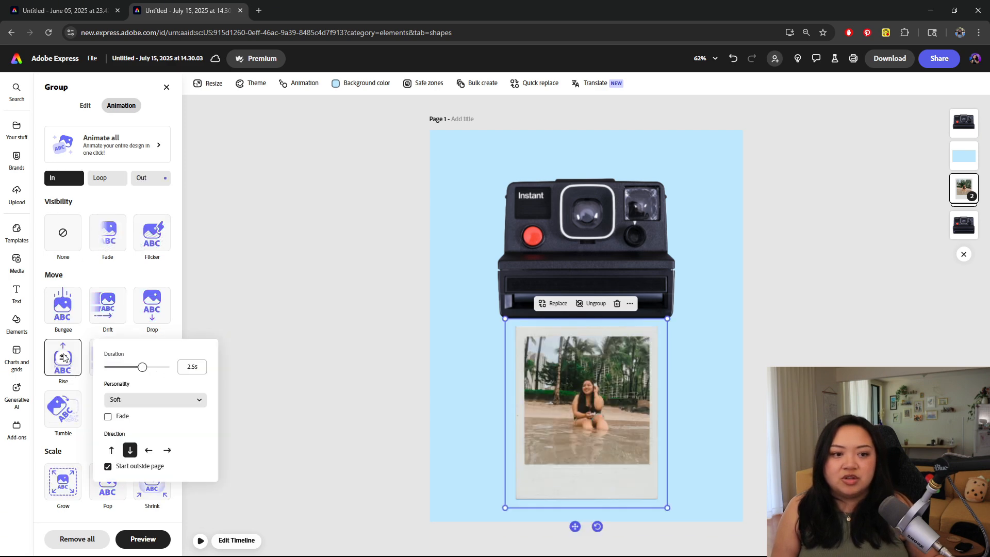
{"action": "left_click", "coordinate": [114, 369]}
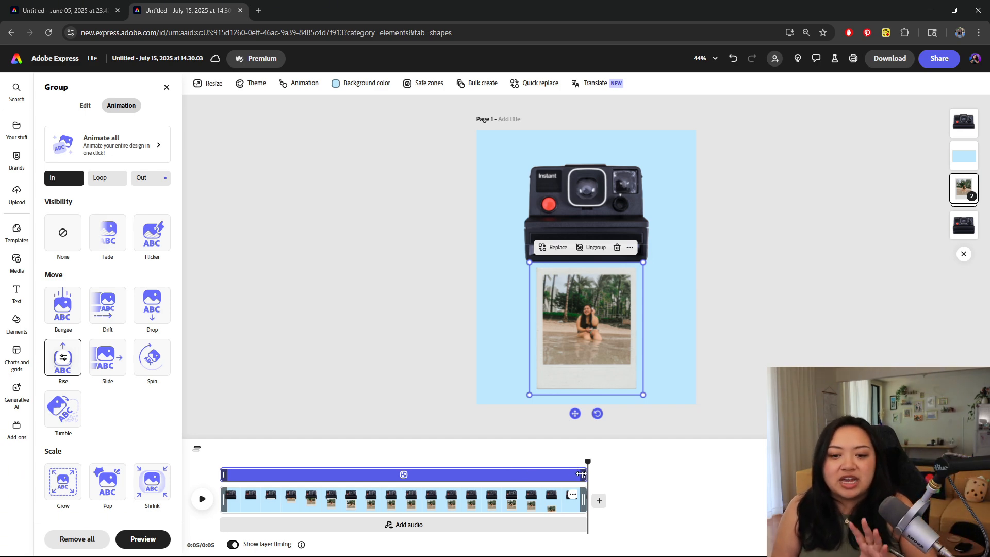
Trim the scene's duration on the timeline to about 3 seconds and play it back
{"action": "left_click_drag", "start_coordinate": [584, 500], "coordinate": [468, 496]}
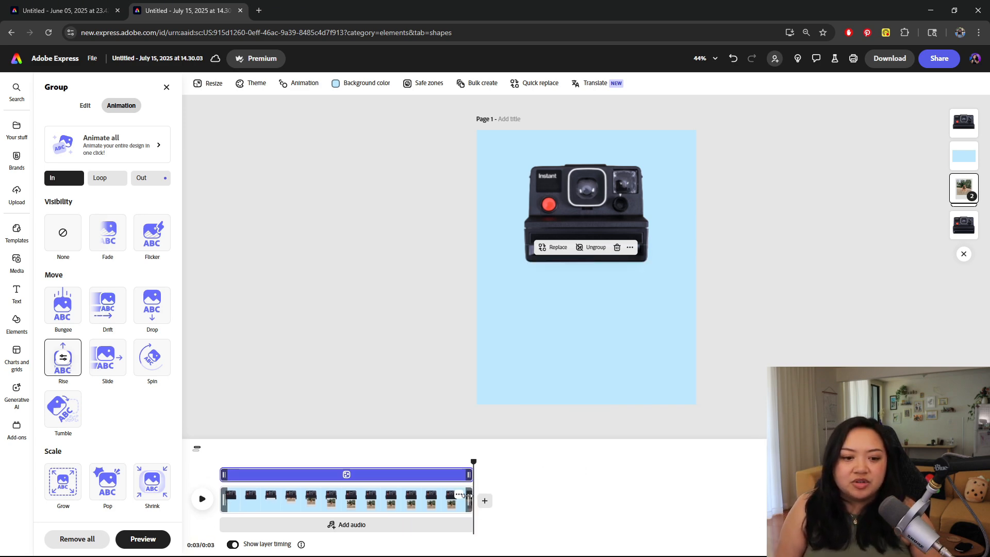
{"action": "left_click", "coordinate": [250, 458]}
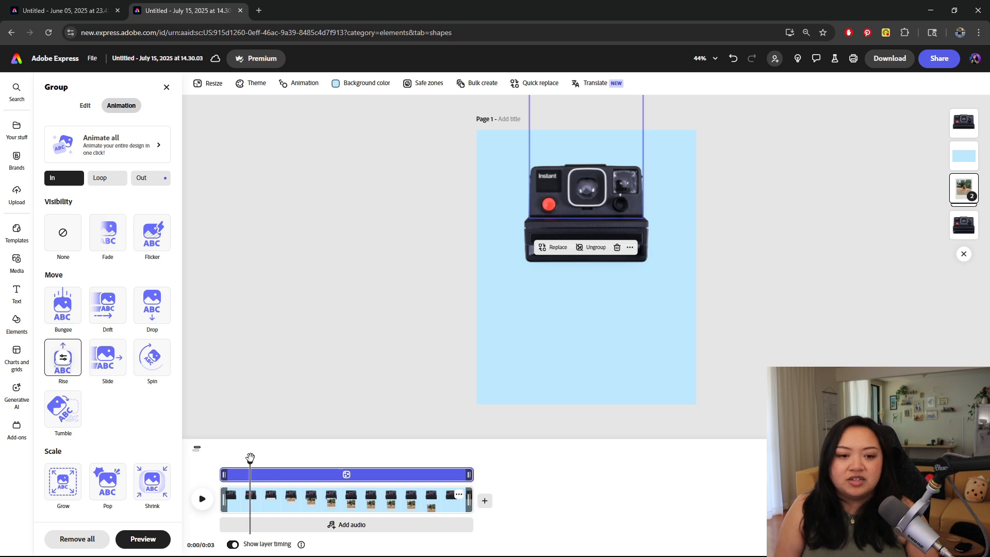
{"action": "key", "text": "space"}
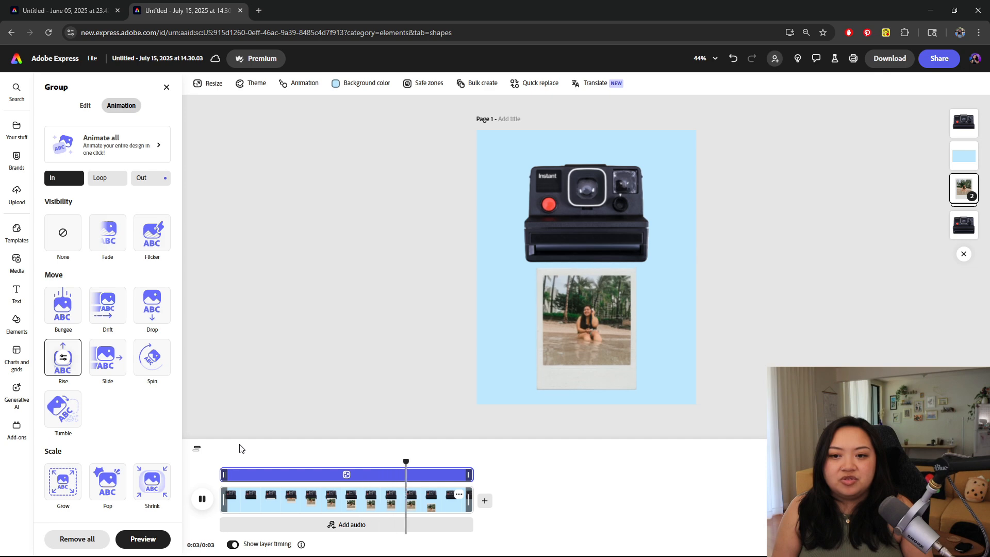
{"action": "key", "text": "space"}
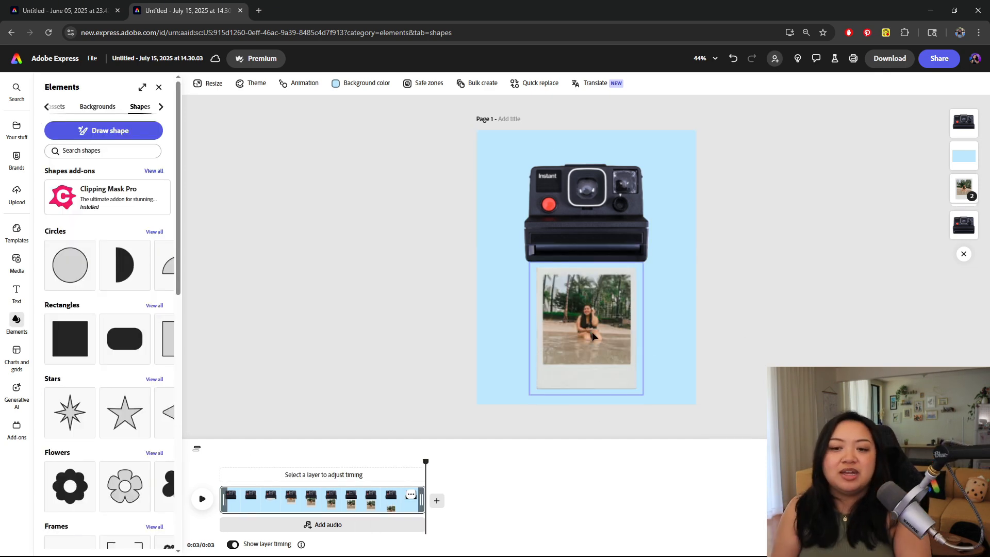
Duplicate the trimmed camera scene on the timeline
{"action": "left_click", "coordinate": [354, 500]}
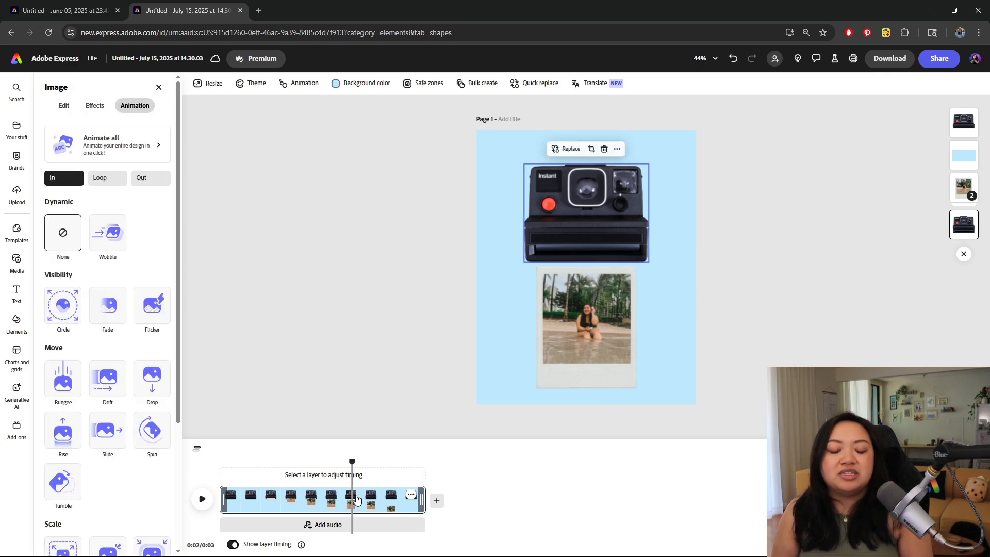
{"action": "right_click", "coordinate": [356, 500]}
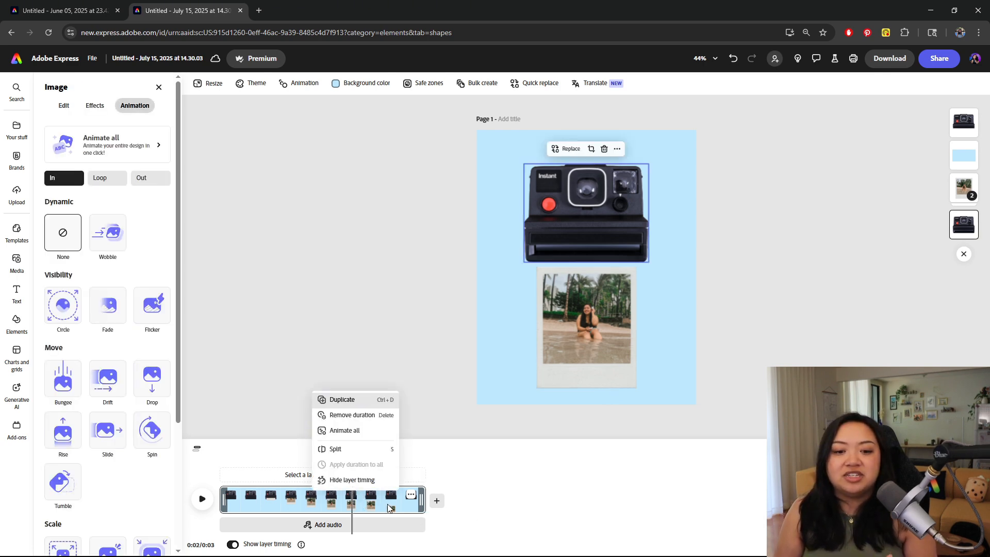
{"action": "left_click", "coordinate": [342, 400]}
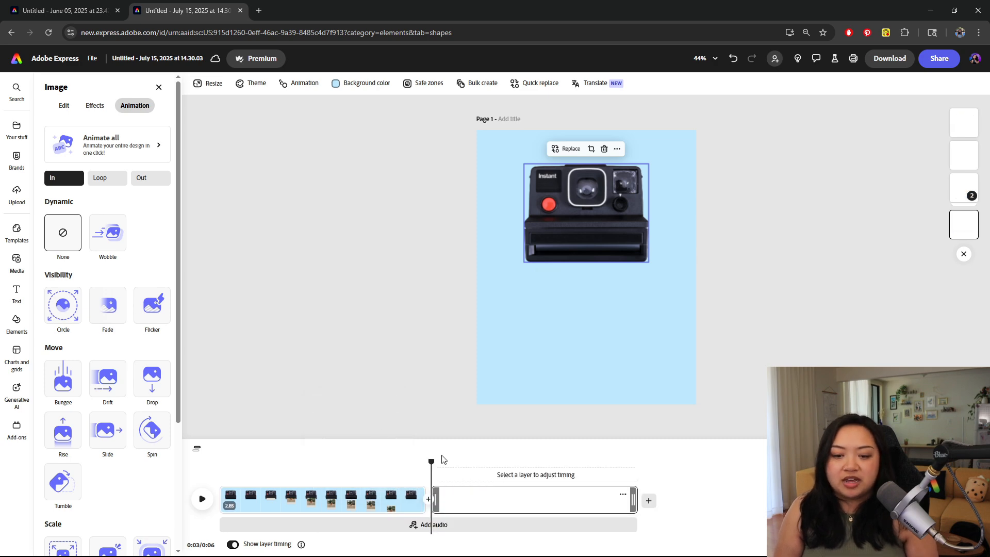
Delete the beach photo inside the polaroid group of the duplicated scene and open the stored files for a replacement
{"action": "left_click", "coordinate": [968, 170]}
{"action": "key", "text": "Delete"}
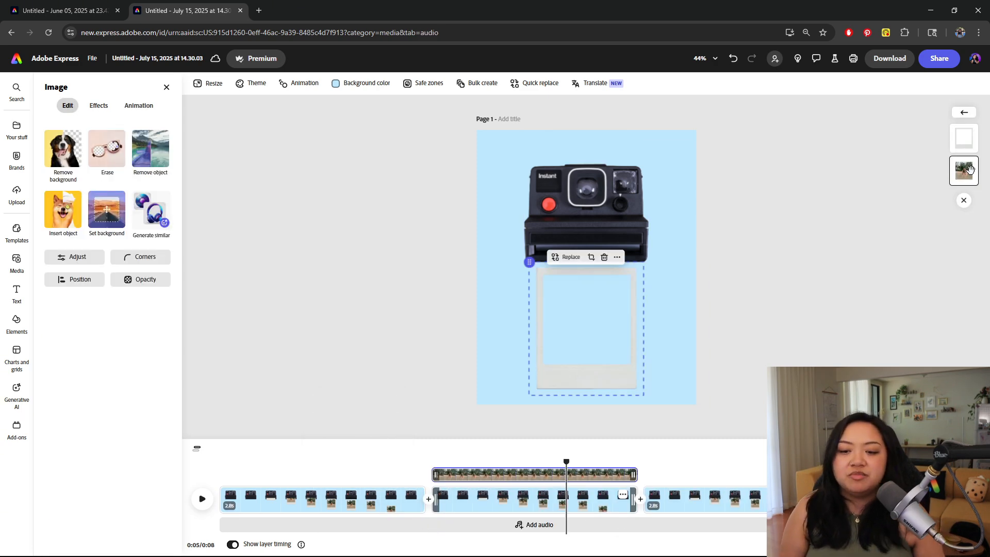
{"action": "left_click", "coordinate": [18, 129]}
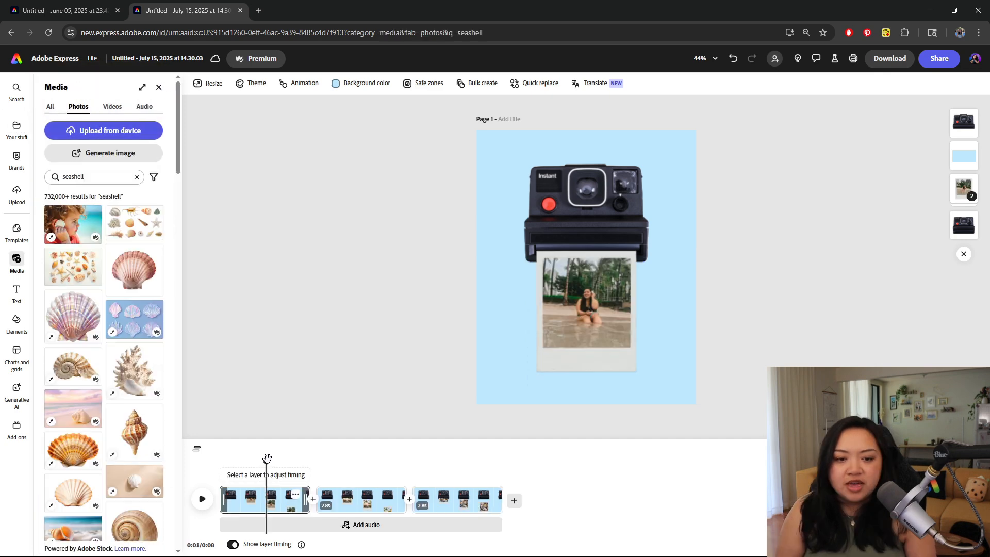
Play the animation from the start, and move the playhead back to where the first polaroid sits fully below the camera
{"action": "left_click_drag", "start_coordinate": [267, 461], "coordinate": [222, 455]}
{"action": "key", "text": "space"}
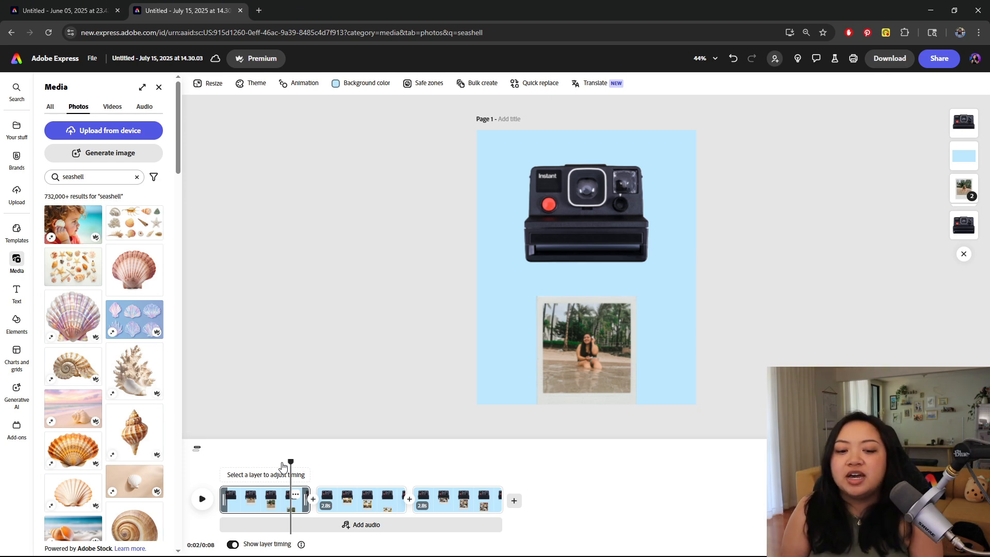
{"action": "left_click_drag", "start_coordinate": [290, 462], "coordinate": [282, 460]}
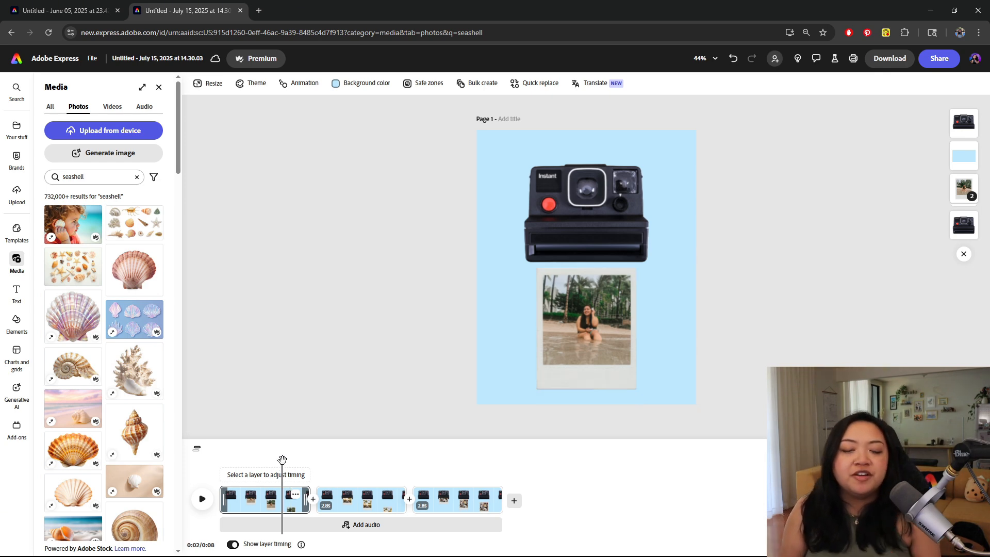